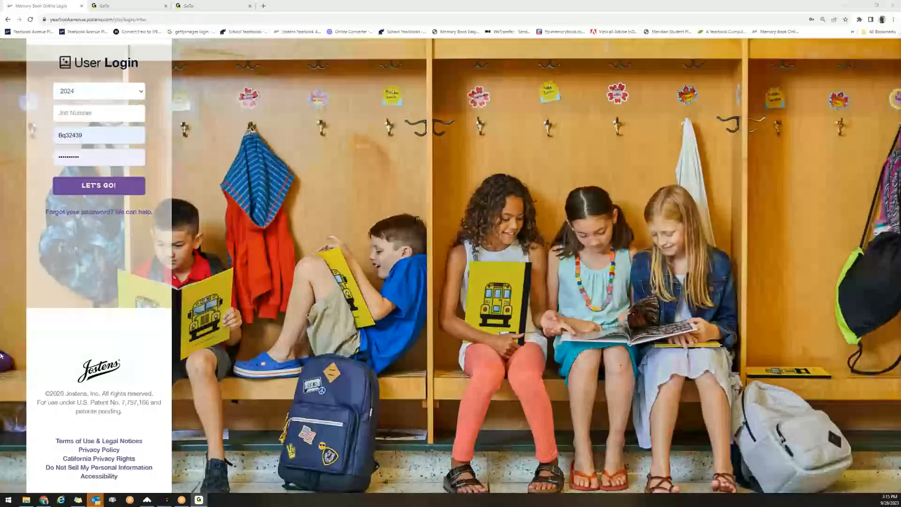
Load the Memory Book Online login page in a new browser tab.
click(769, 32)
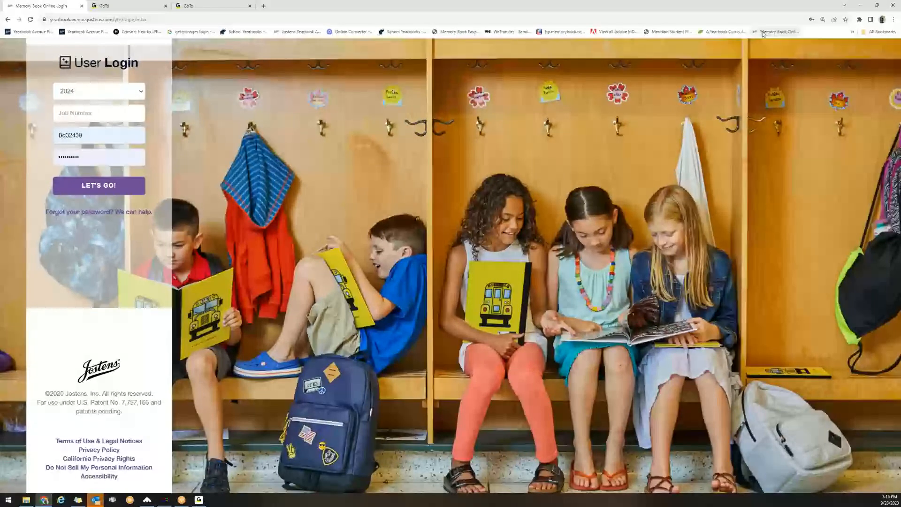
click(263, 6)
click(787, 33)
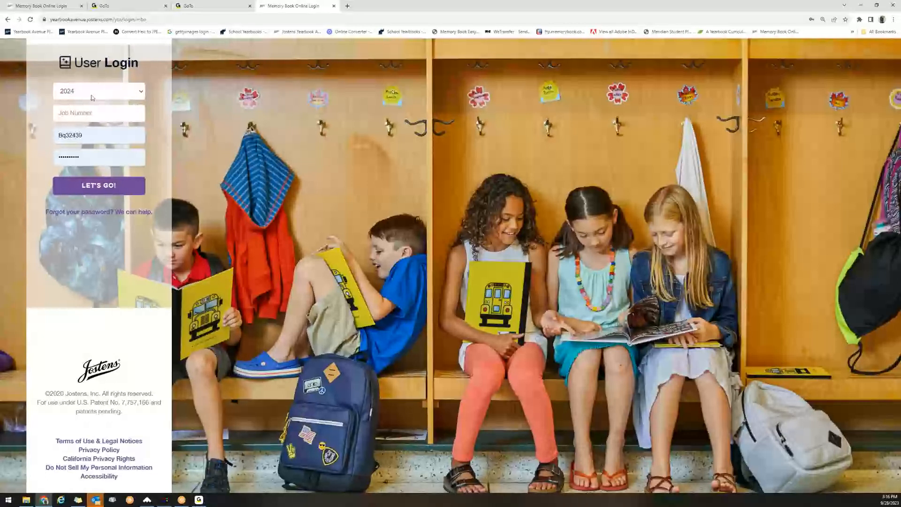
Enter the yearbook job number in the Job Number field and log in with LET'S GO!
click(87, 114)
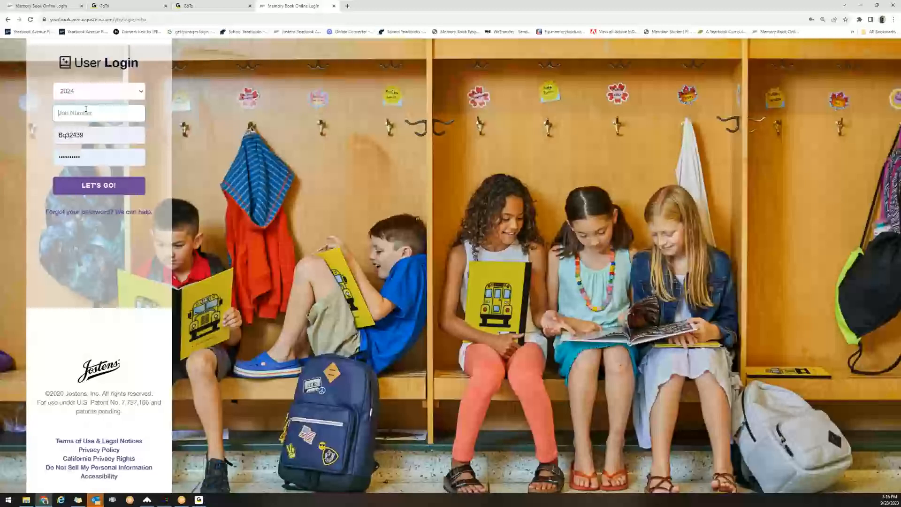
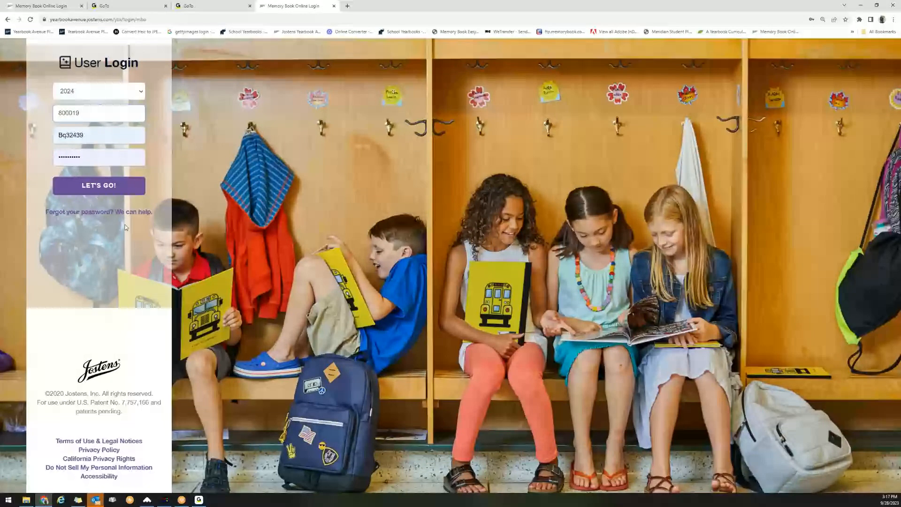
click(118, 192)
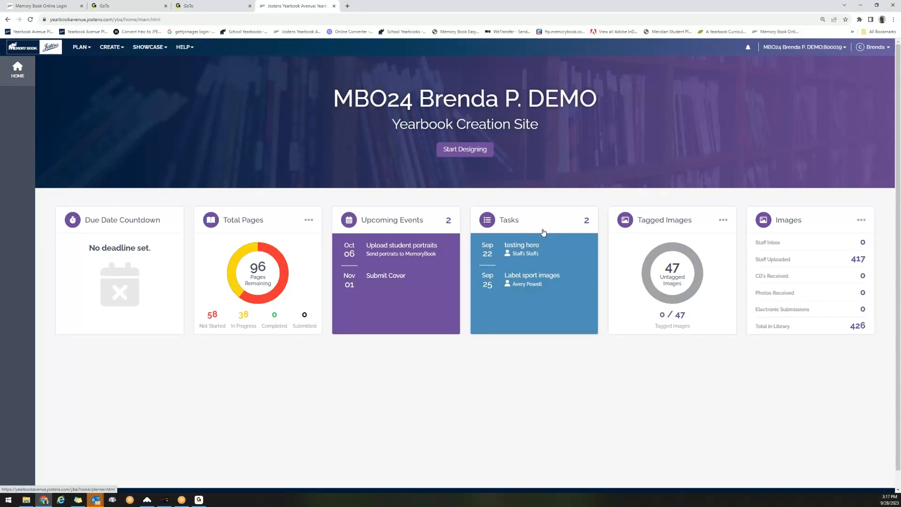
Open the Planner's upcoming events and start a new event, then cancel it.
click(453, 220)
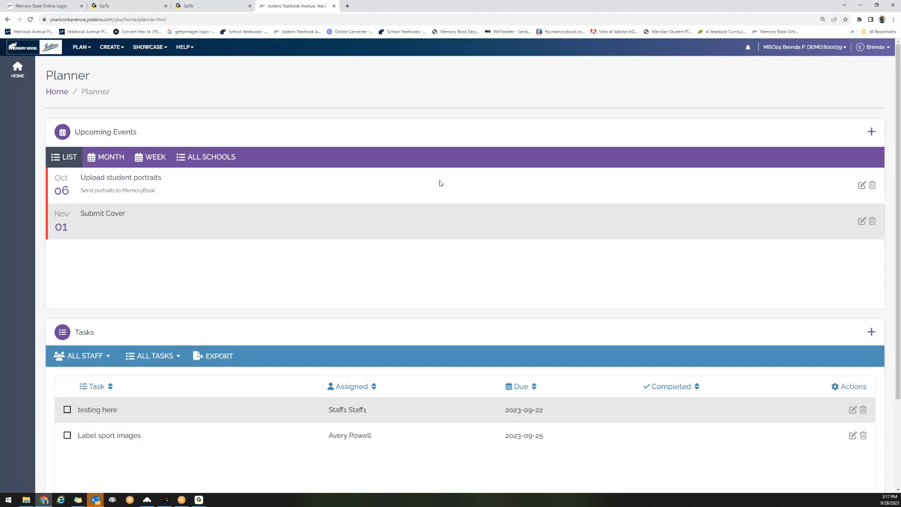
click(872, 132)
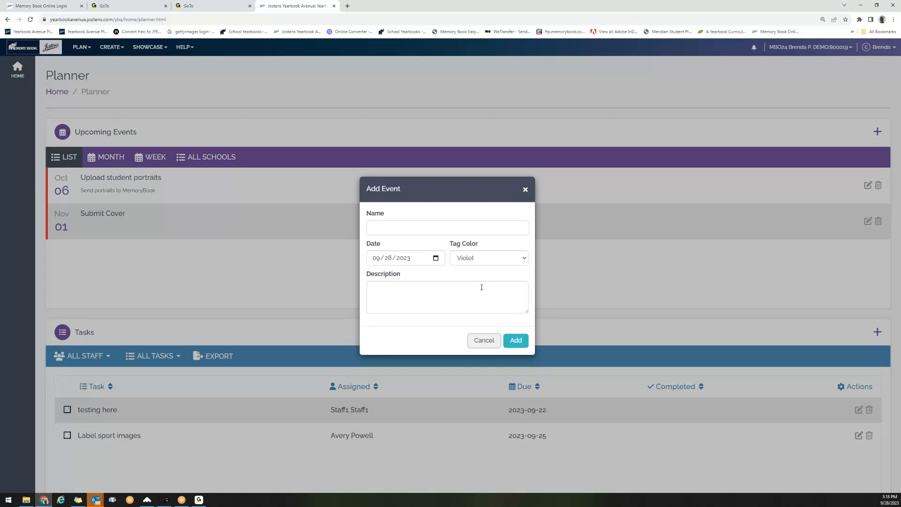
click(436, 259)
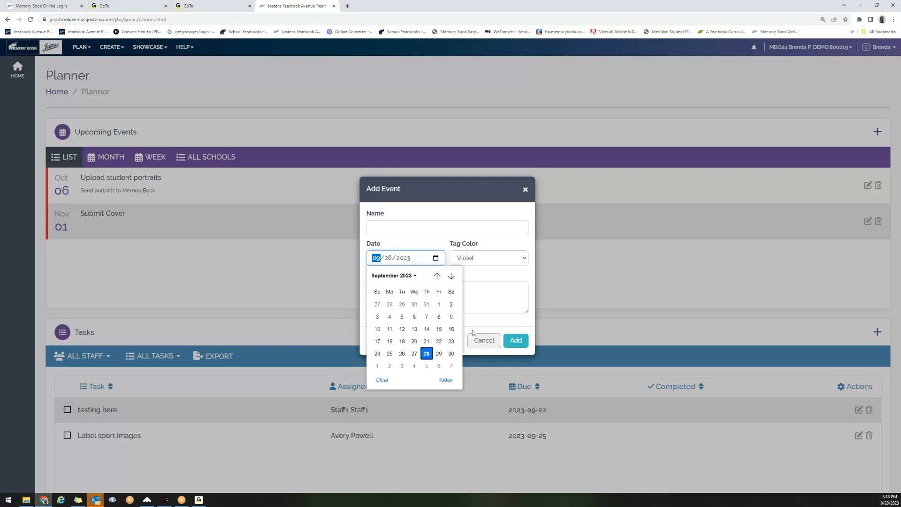
click(484, 341)
click(483, 340)
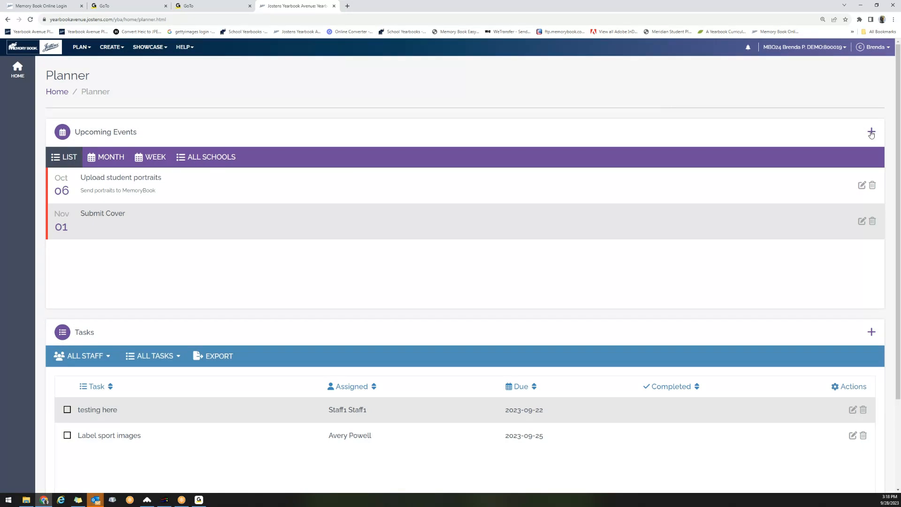
Add and save a Dance event dated 10/27/2023, then reload the planner.
click(871, 133)
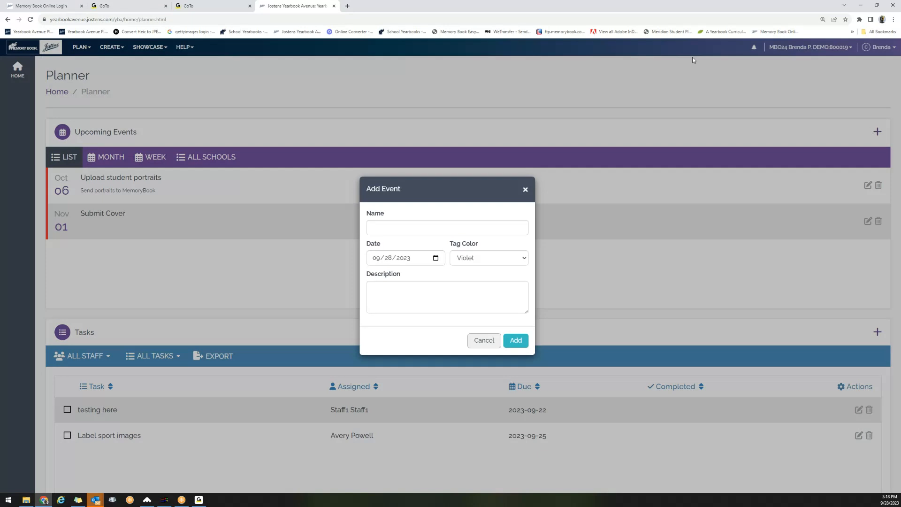
click(482, 225)
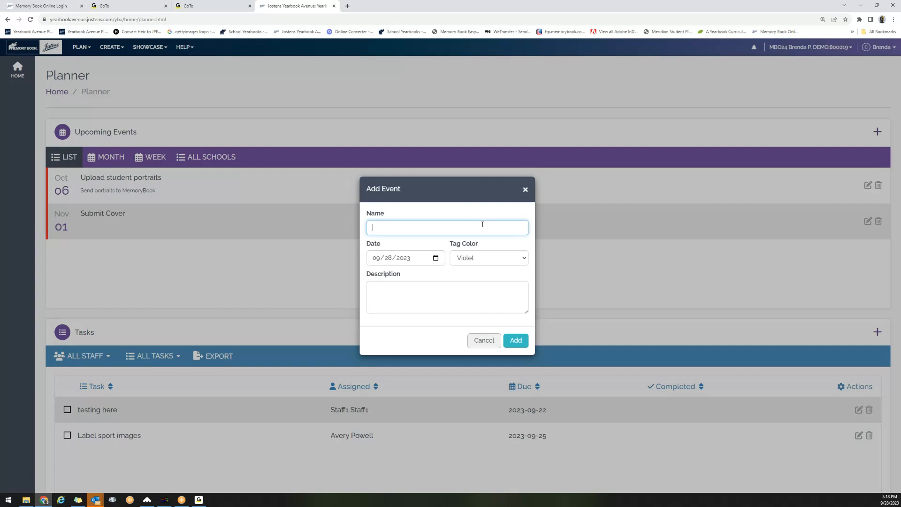
text(Dance)
key(Tab)
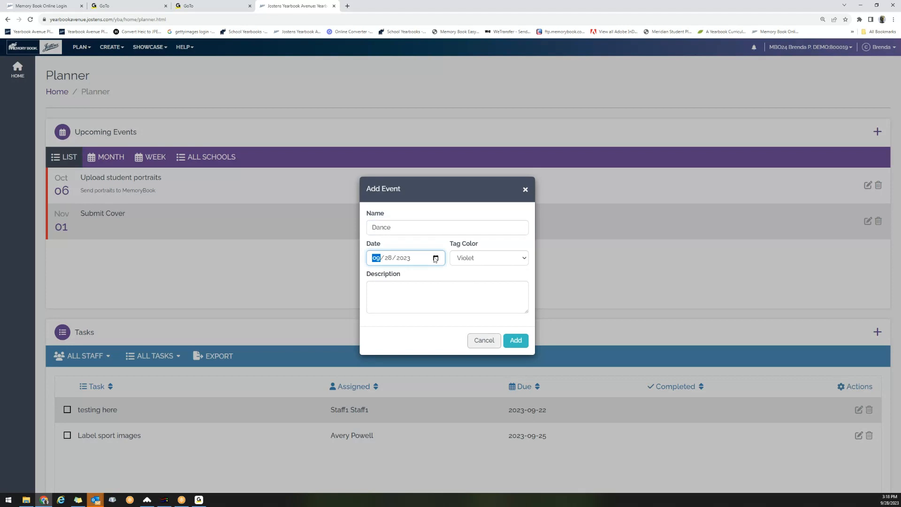
click(435, 258)
click(451, 276)
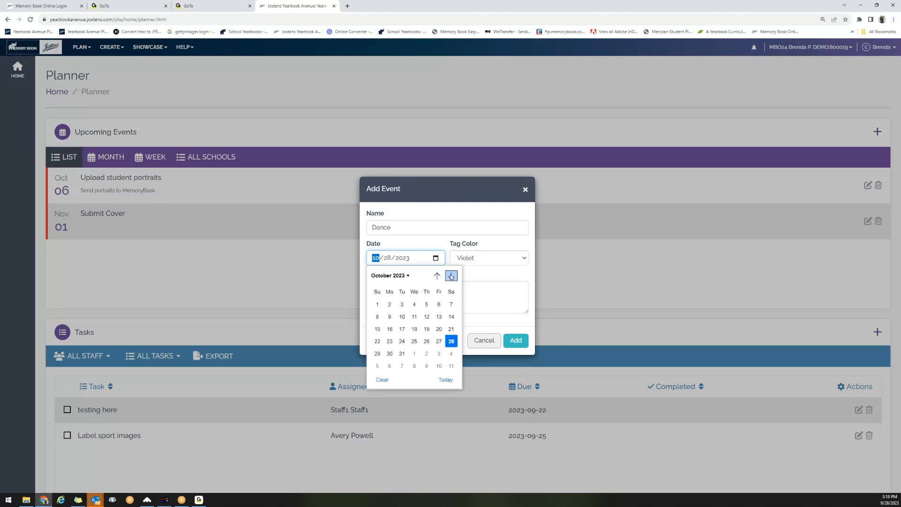
click(437, 340)
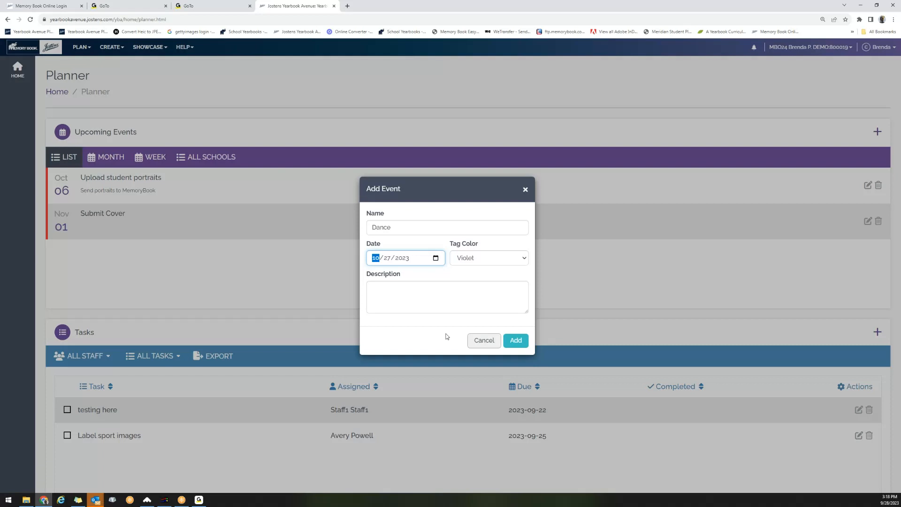
click(446, 337)
click(516, 340)
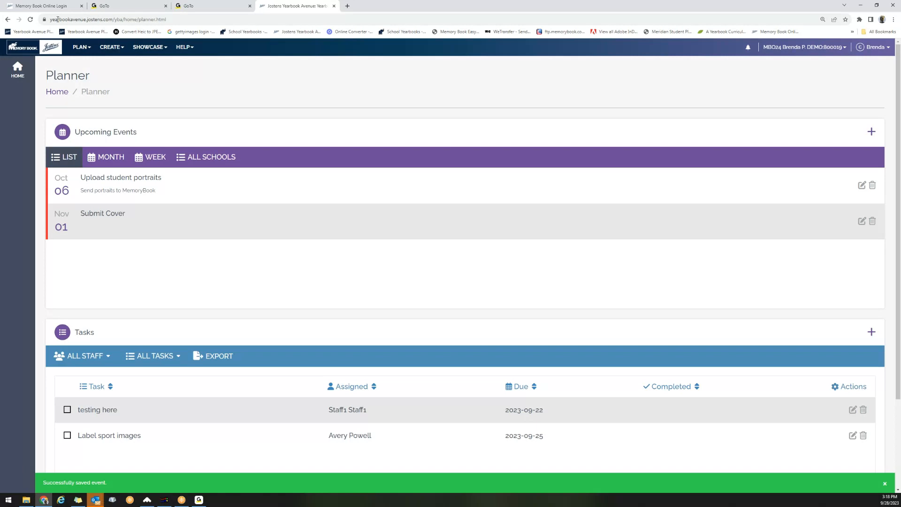
click(31, 20)
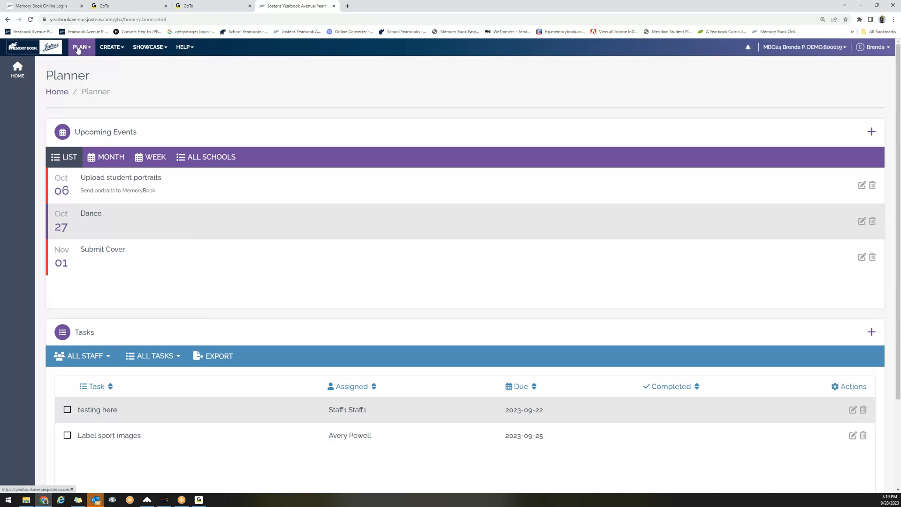
Return to the home dashboard, now showing three upcoming events including the October 27 Dance.
click(43, 51)
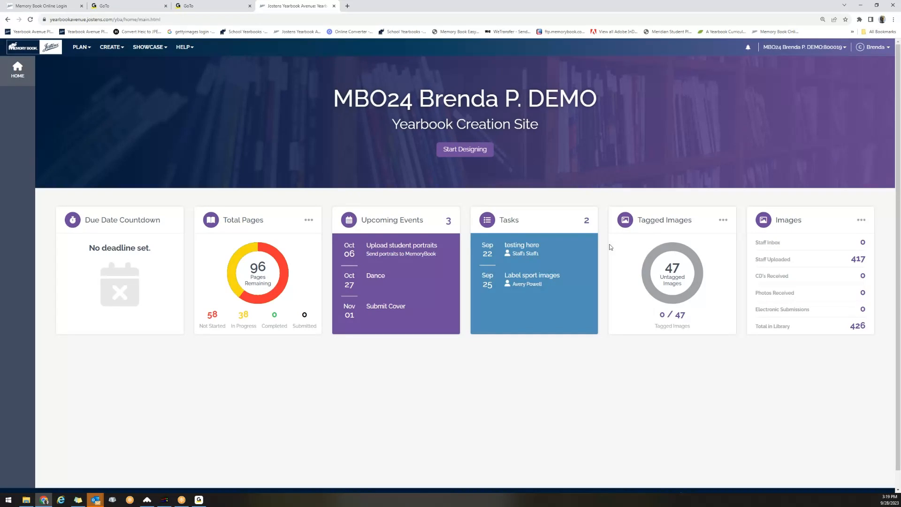
Open the CREATE menu in the top navigation bar.
click(121, 55)
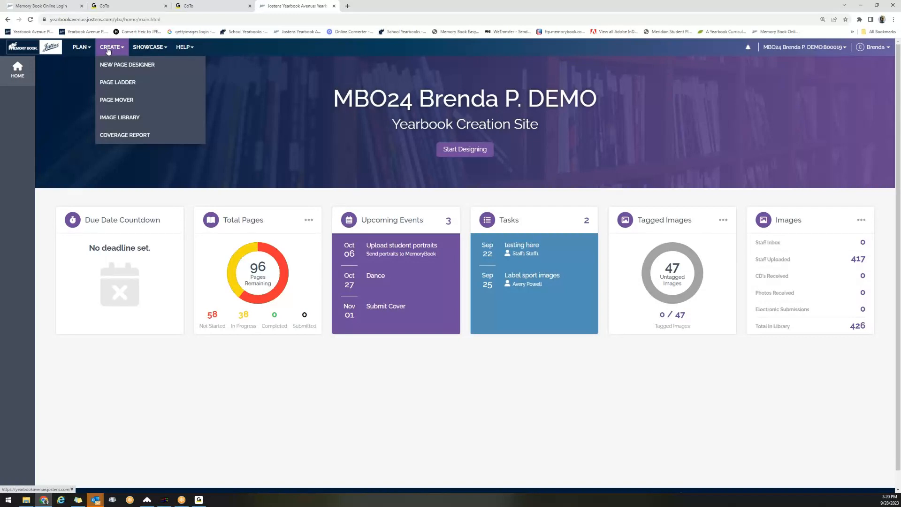
Open the Image Library and expand Portrait to reveal folders 07–12 and Staff.
click(107, 121)
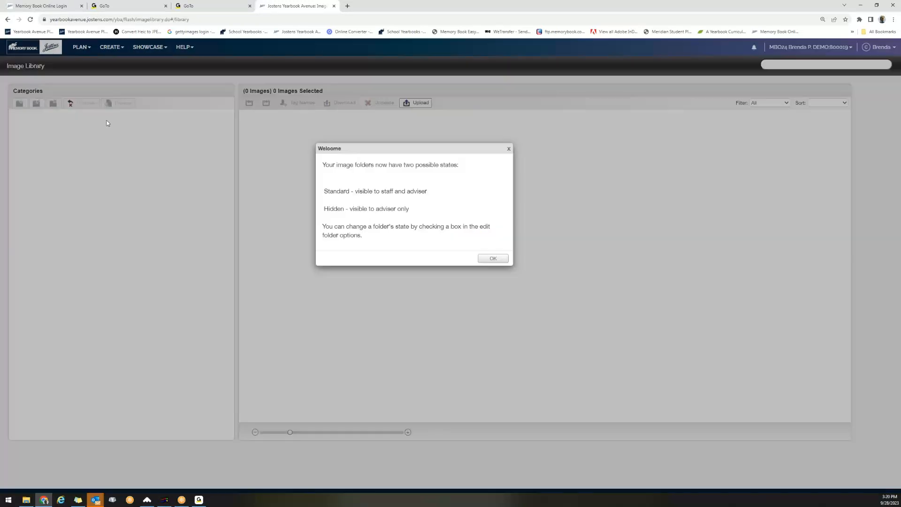
click(493, 260)
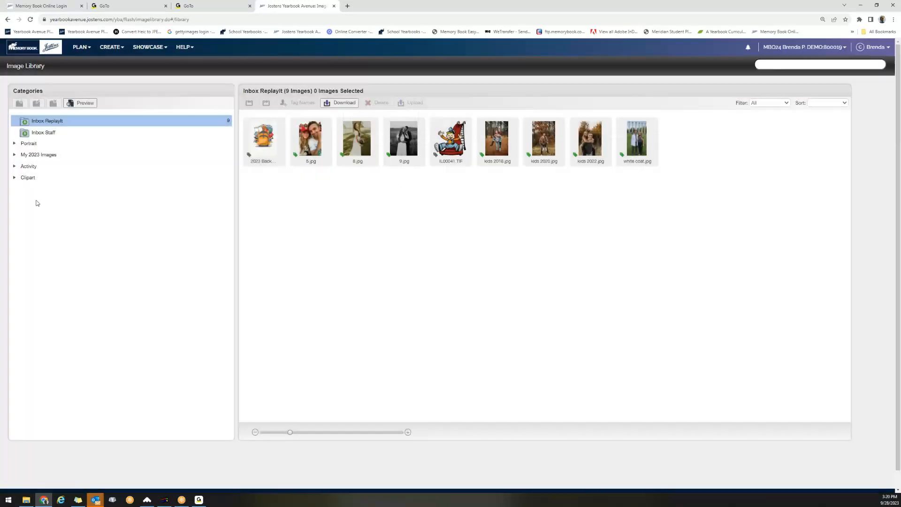
click(15, 144)
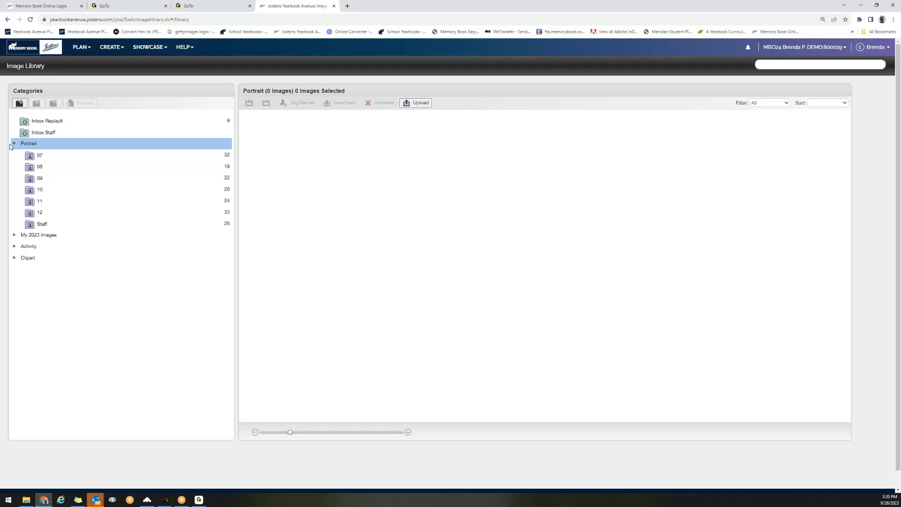
drag(47, 133, 54, 126)
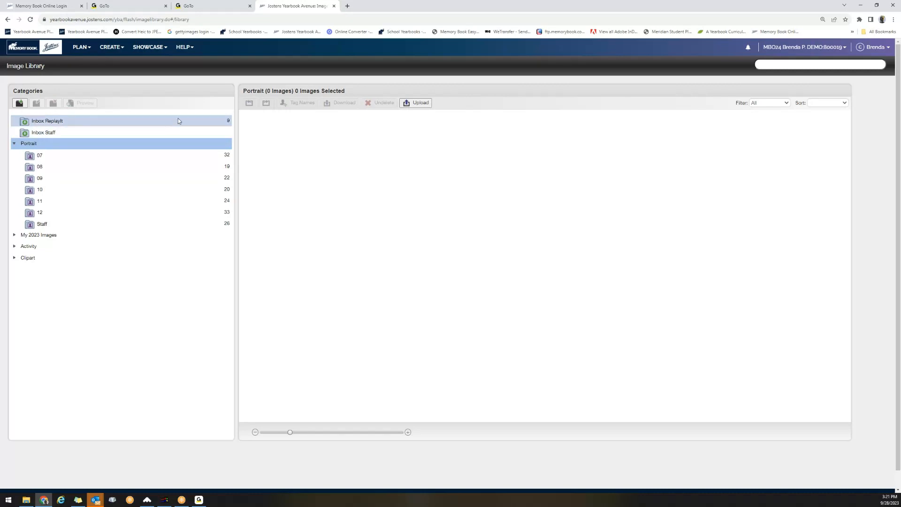
Return from the Image Library to the home dashboard via the Memory Book logo.
click(25, 53)
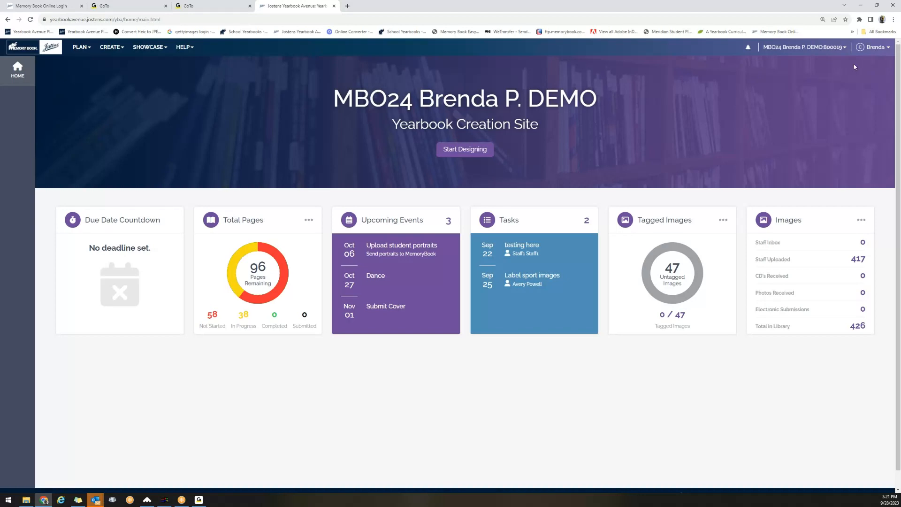
Open the PLAN dropdown in the top navigation bar.
click(92, 54)
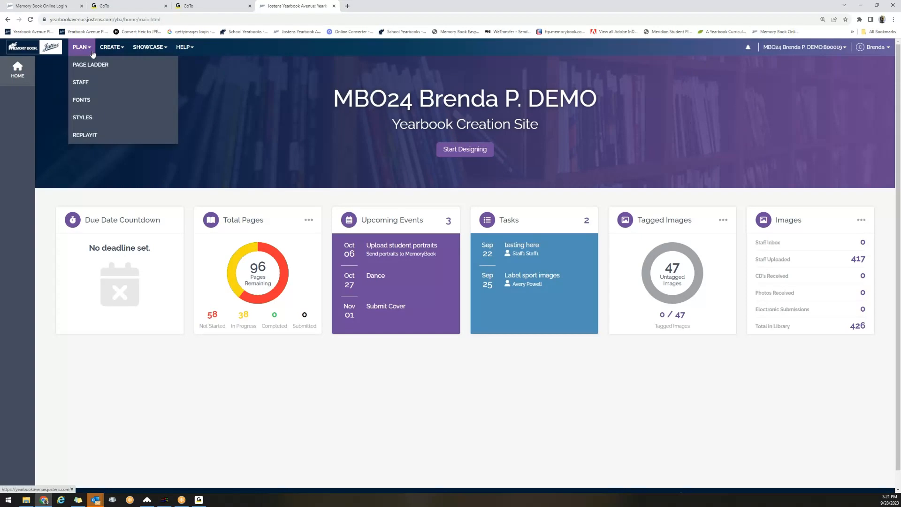
click(118, 57)
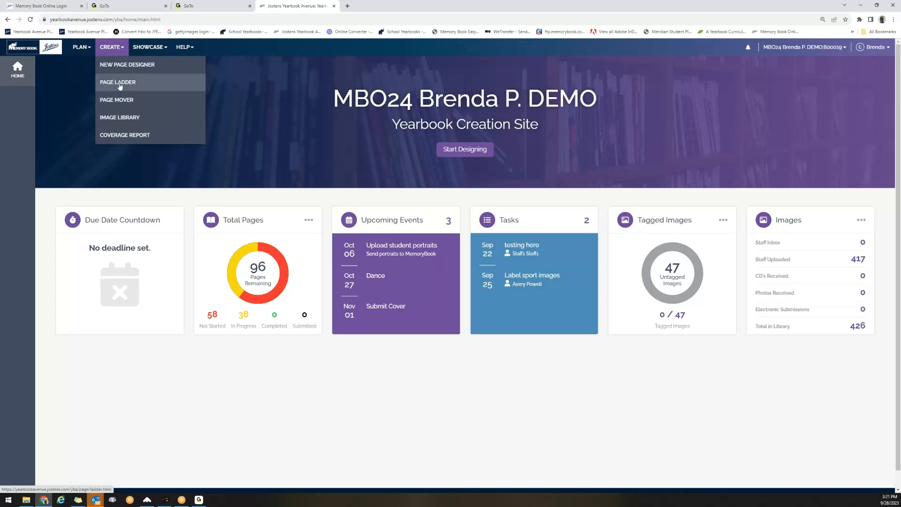
click(80, 47)
Open the Page Ladder and scroll through its pages 001–011.
click(84, 68)
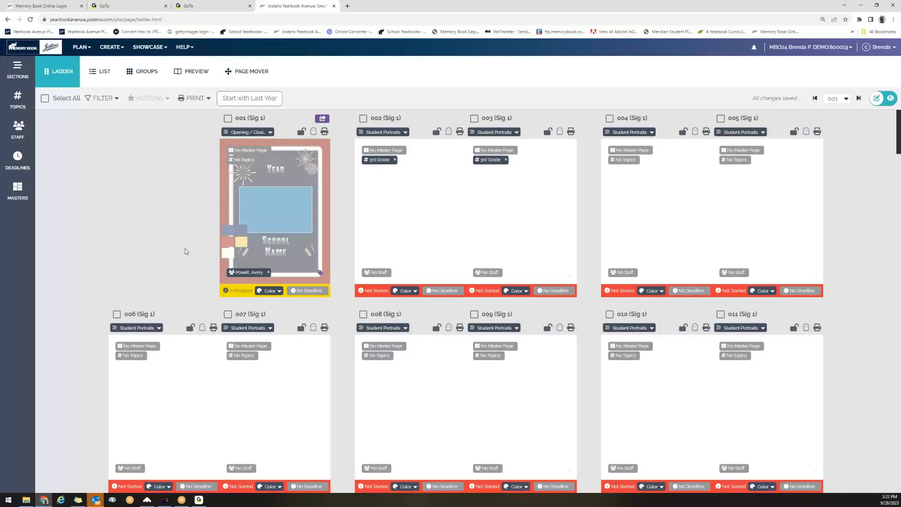
scroll(213, 252, down, 2)
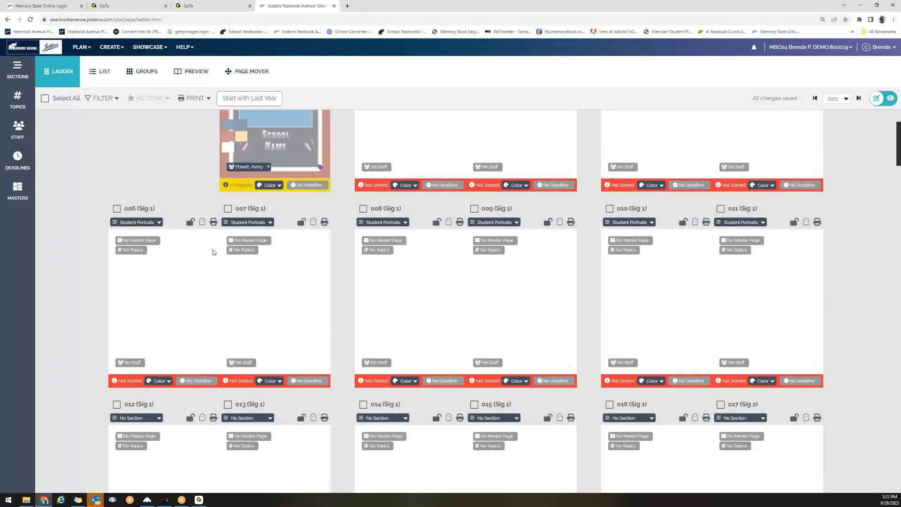
scroll(213, 253, down, 1)
scroll(213, 253, up, 3)
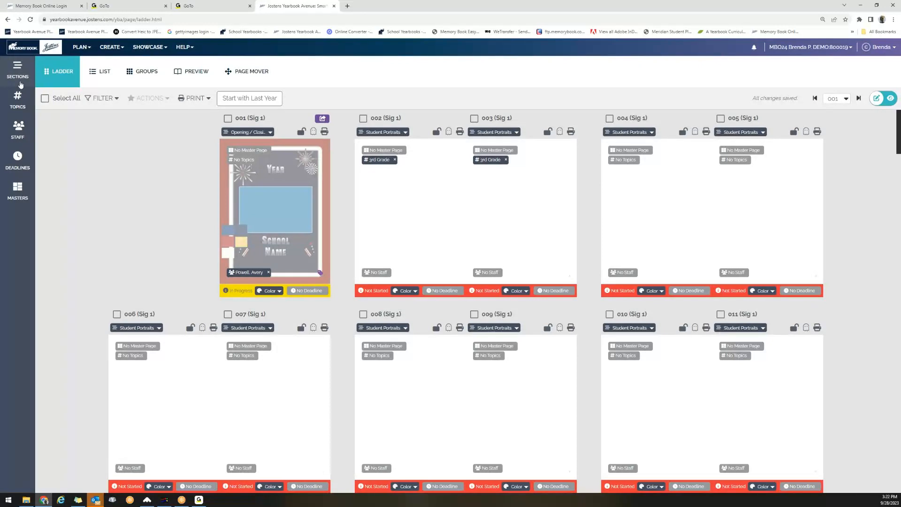
Show the Sections list, then switch to the Topics list (3rd Grade, 4th Grade, FBLA).
click(17, 76)
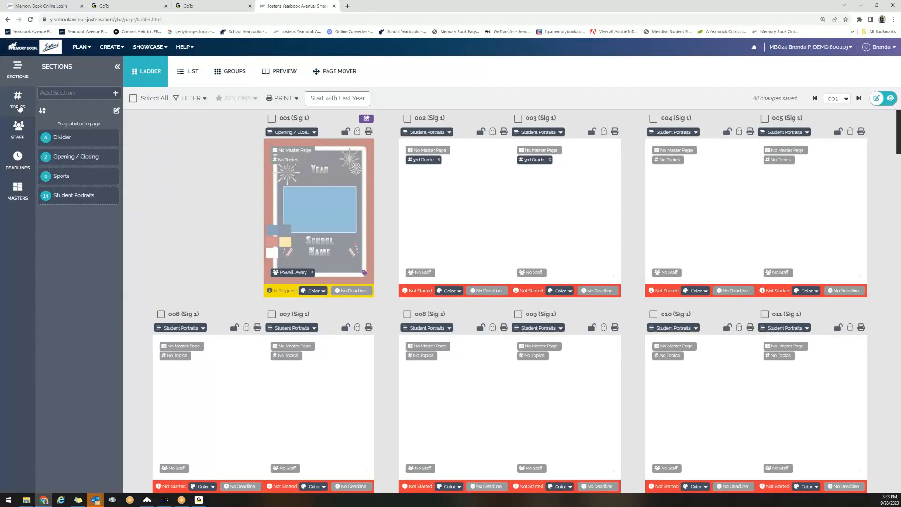
click(18, 107)
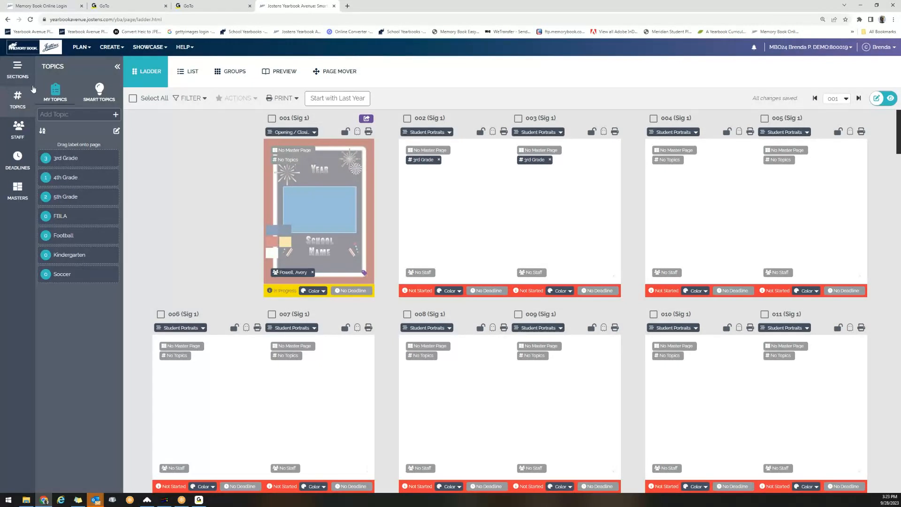
Show the Sections list, then drag Opening / Closing onto page 001 and Student Portraits onto a page.
click(17, 71)
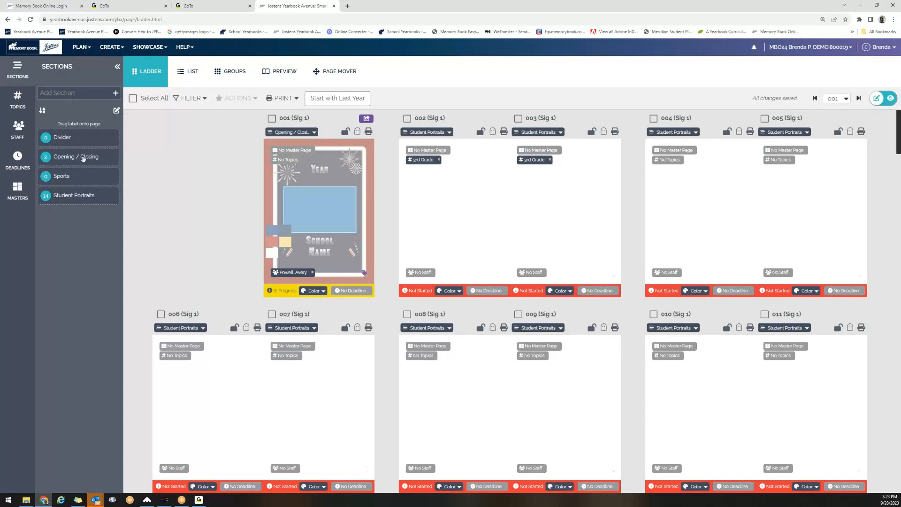
drag(83, 159, 322, 163)
drag(64, 194, 502, 196)
From the Topics list, drag the 3rd Grade label onto page 004 and 4th Grade onto page 005.
click(25, 103)
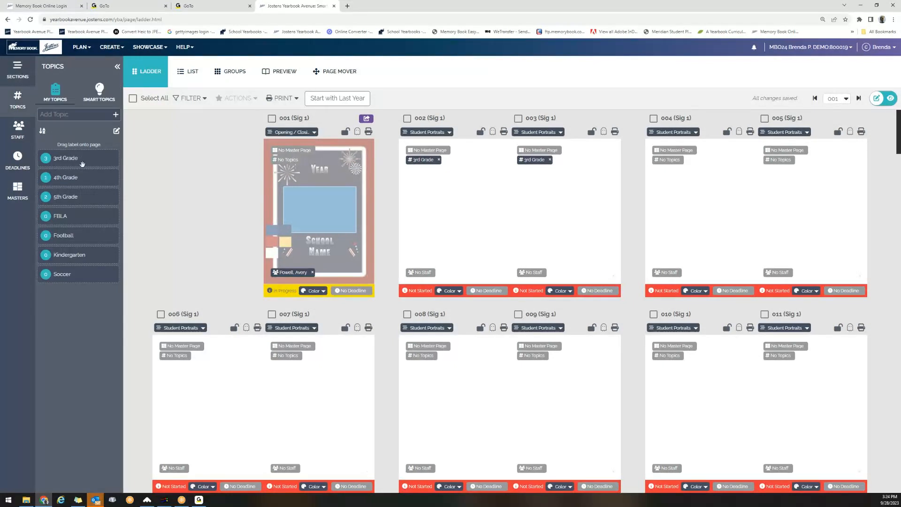
drag(82, 164, 501, 205)
drag(68, 177, 802, 173)
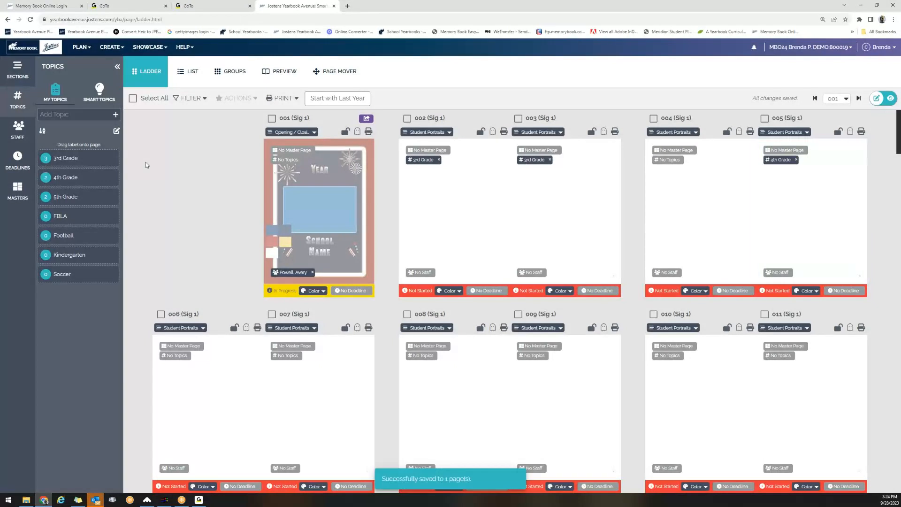
drag(94, 177, 712, 189)
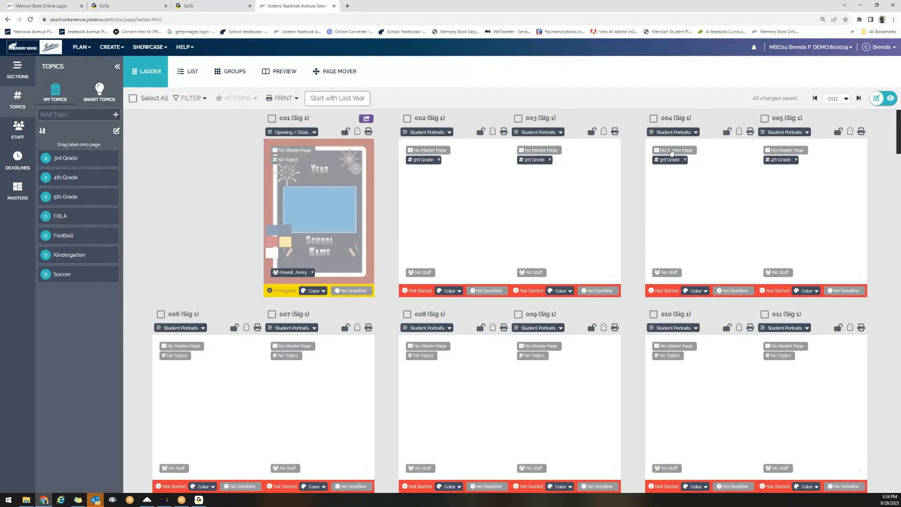
scroll(422, 394, down, 1)
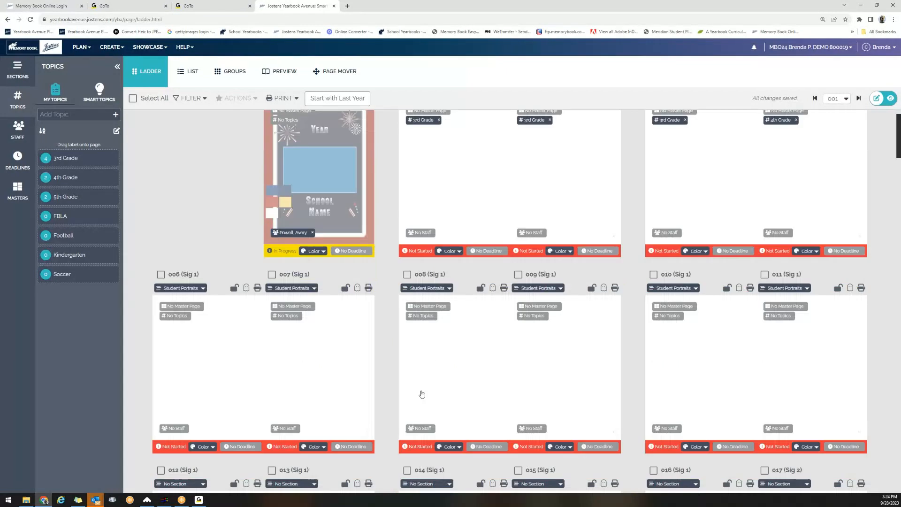
scroll(422, 394, down, 3)
scroll(422, 393, up, 1)
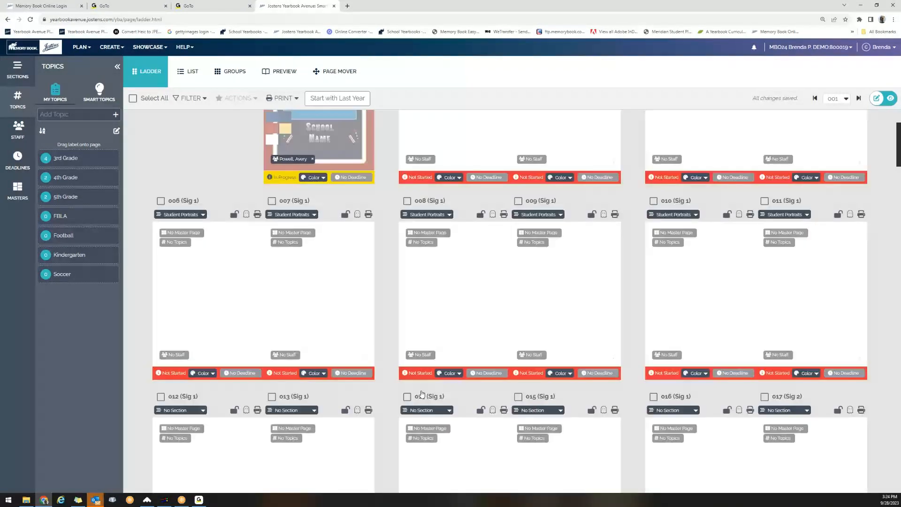
scroll(422, 395, up, 3)
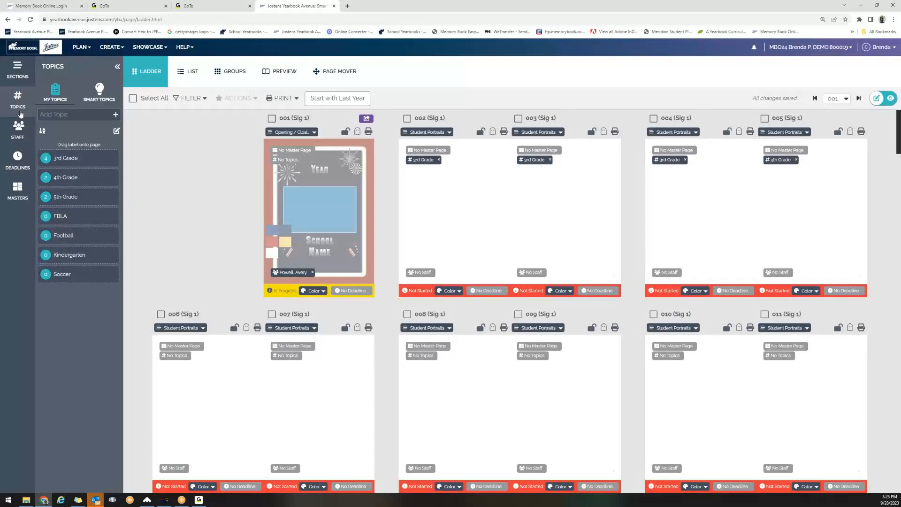
Check page 002's section choices without changing anything, then tick Select All for every ladder page.
click(450, 133)
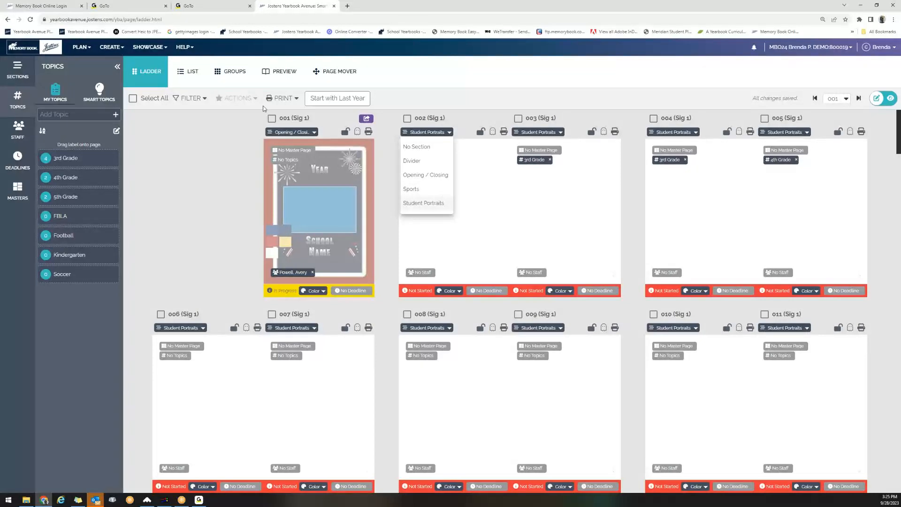
click(443, 76)
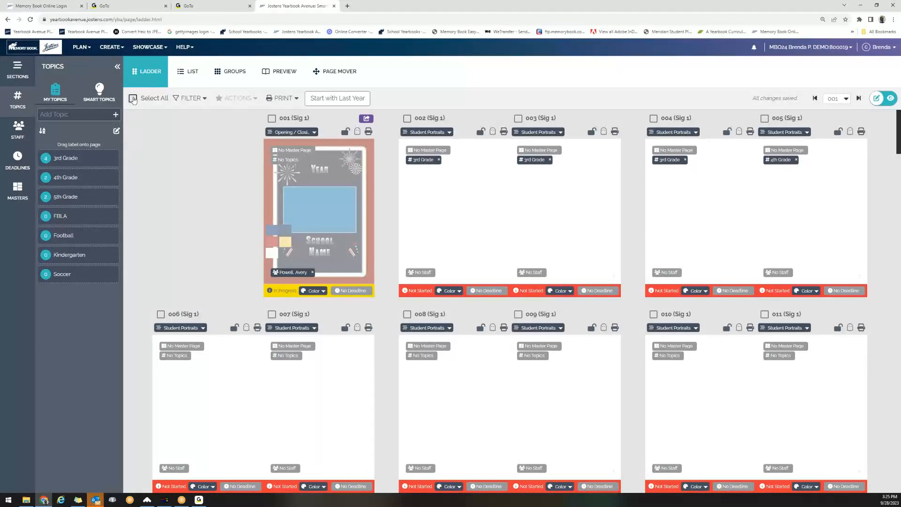
click(133, 98)
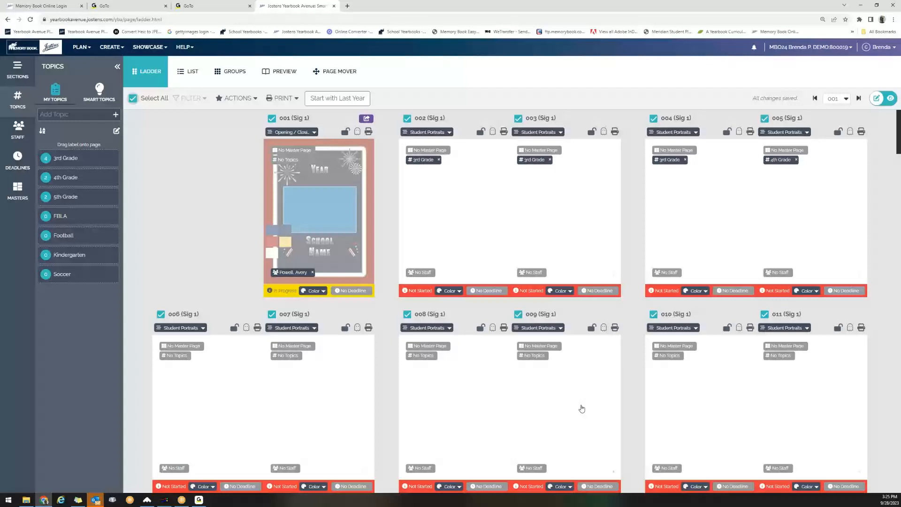
Clear Select All, tick only page 001, and bring up the bulk ACTIONS list.
click(133, 99)
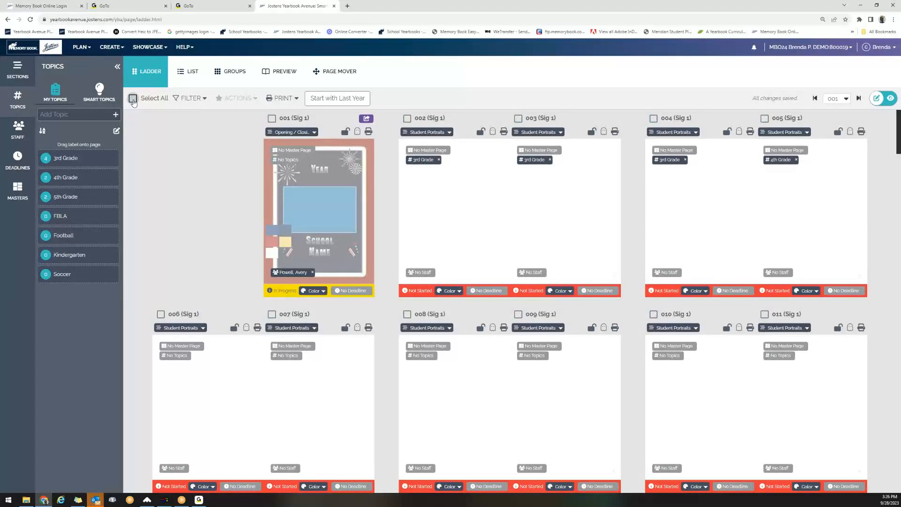
click(272, 118)
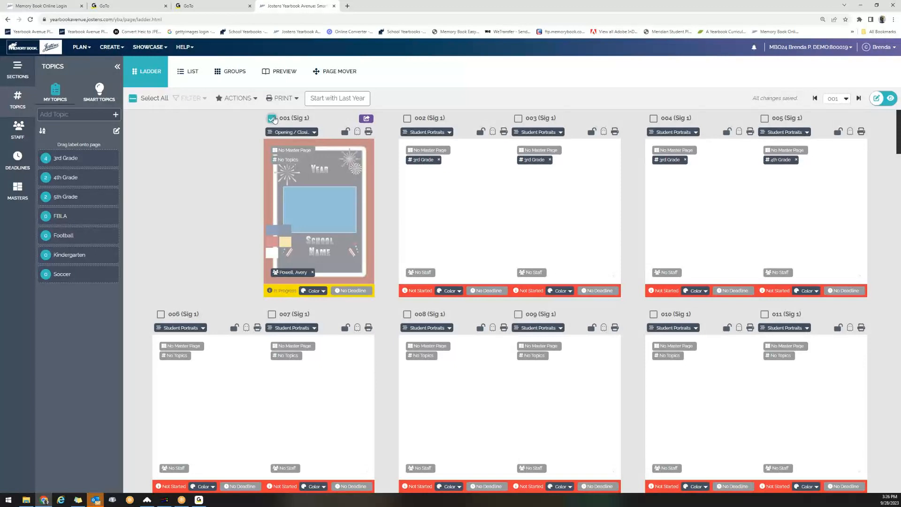
click(254, 101)
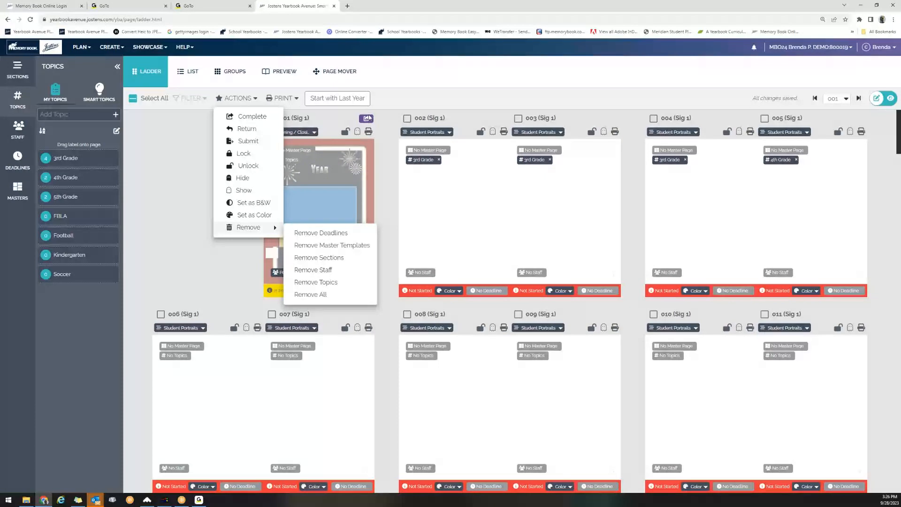
Choose Hide from the ACTIONS menu so page 001 becomes a greyed Page in Progress placeholder.
click(200, 200)
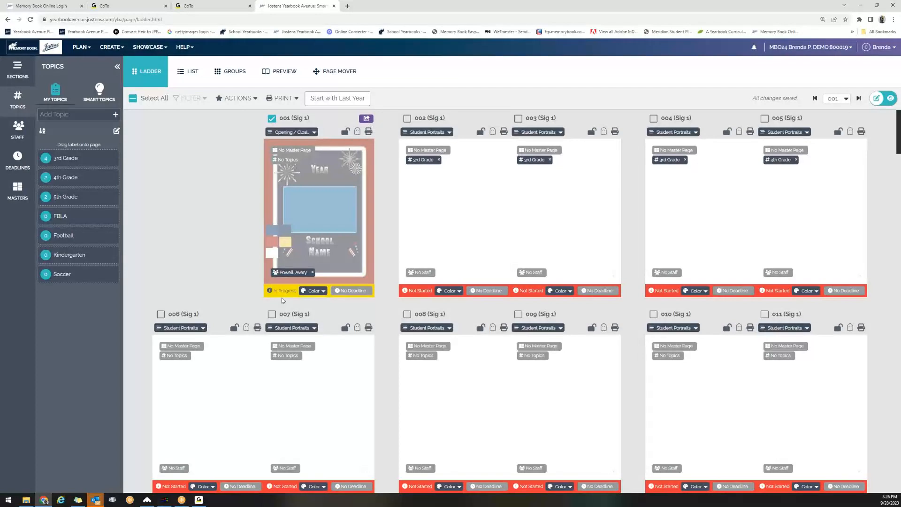
mouse_move(280, 292)
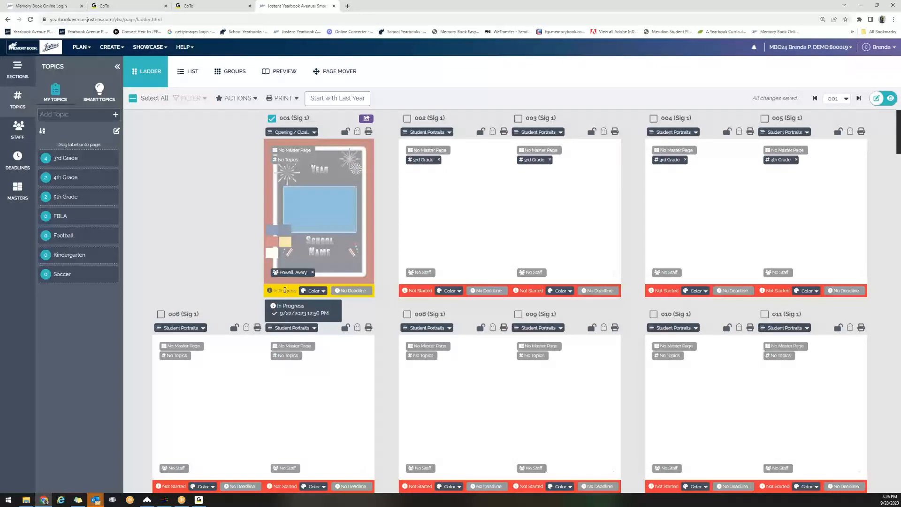
click(250, 98)
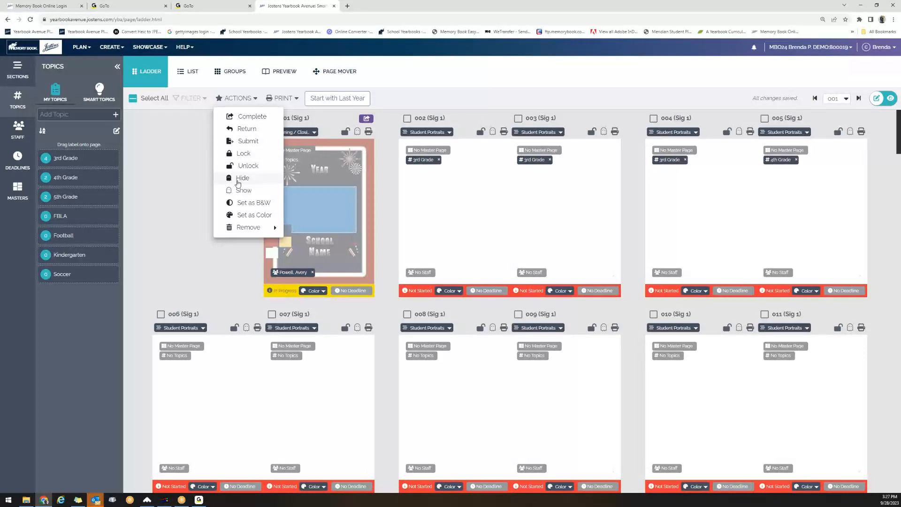
click(239, 179)
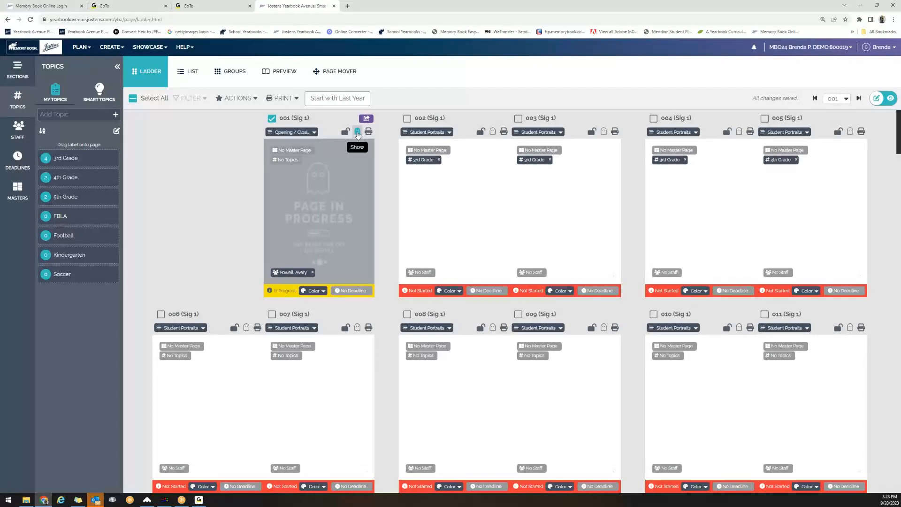
Unhide page 001 with the Show icon in its toolbar.
click(357, 133)
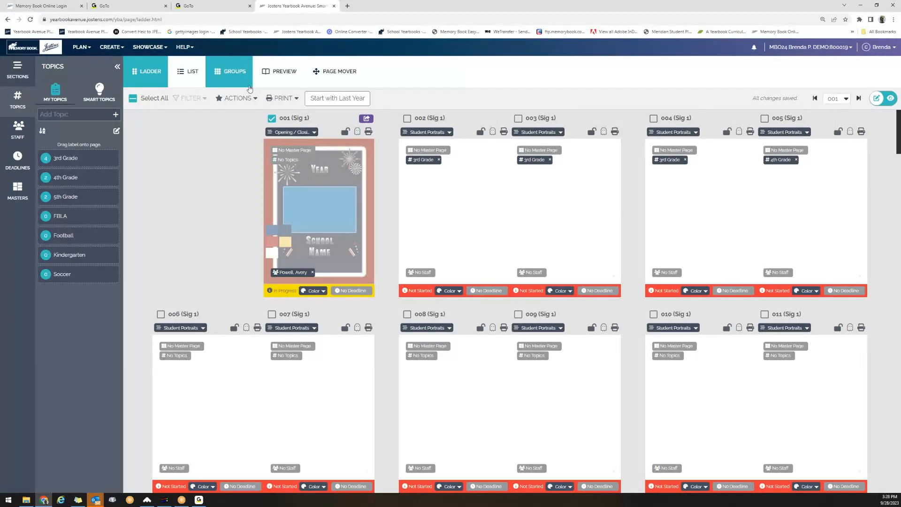
Dismiss the bulk page actions without choosing one, then uncheck page 001.
click(249, 100)
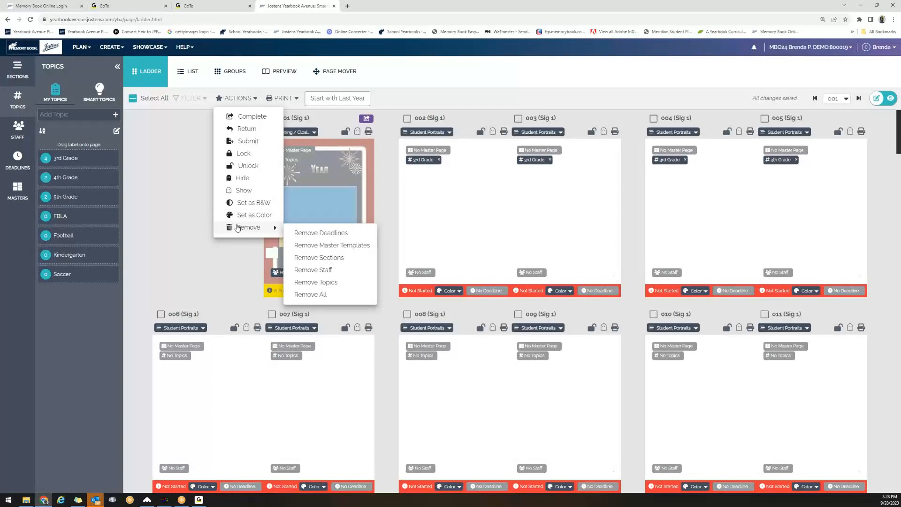
click(191, 245)
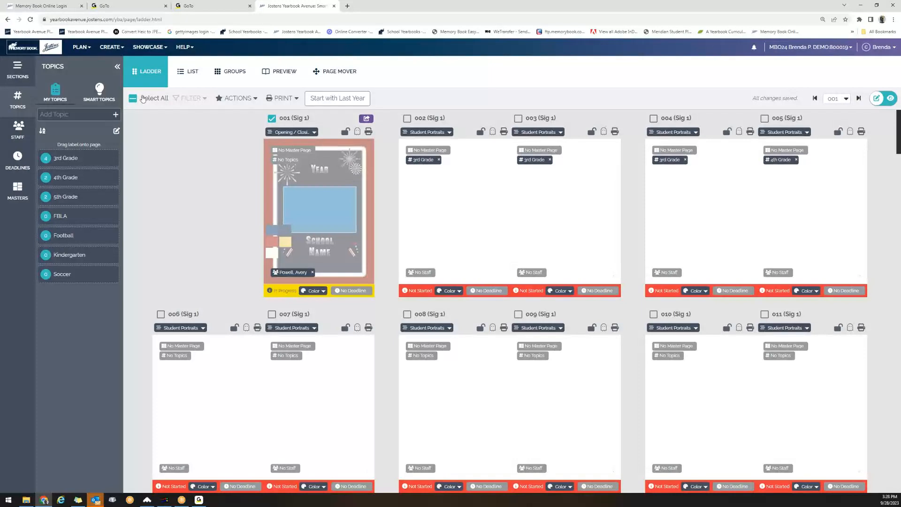
click(272, 118)
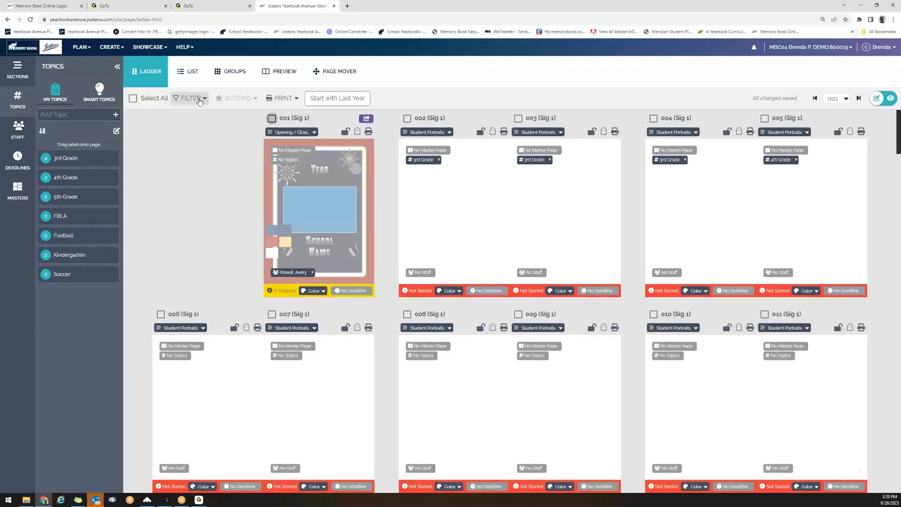
click(200, 101)
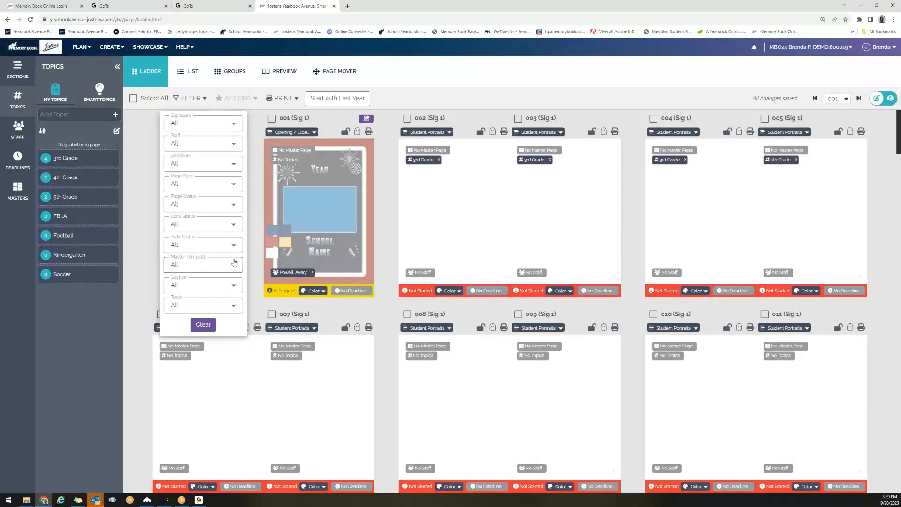
click(232, 285)
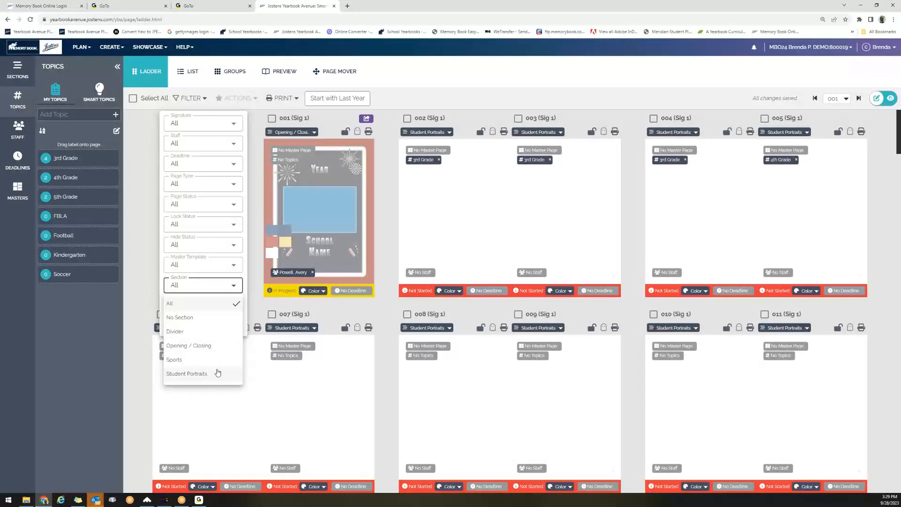
click(218, 374)
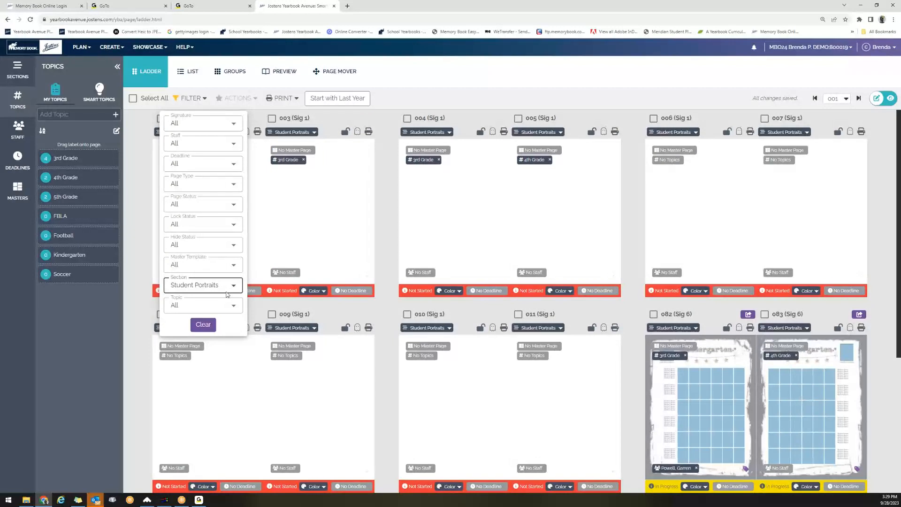
click(229, 287)
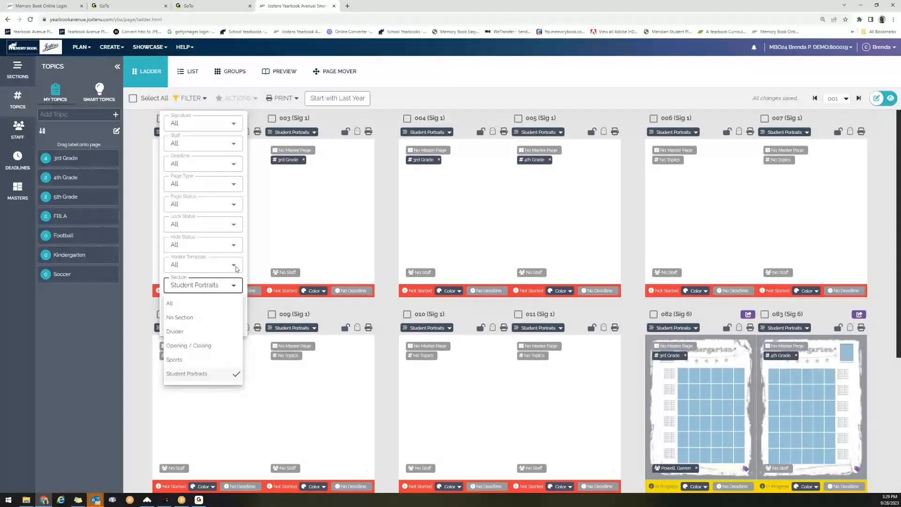
click(203, 360)
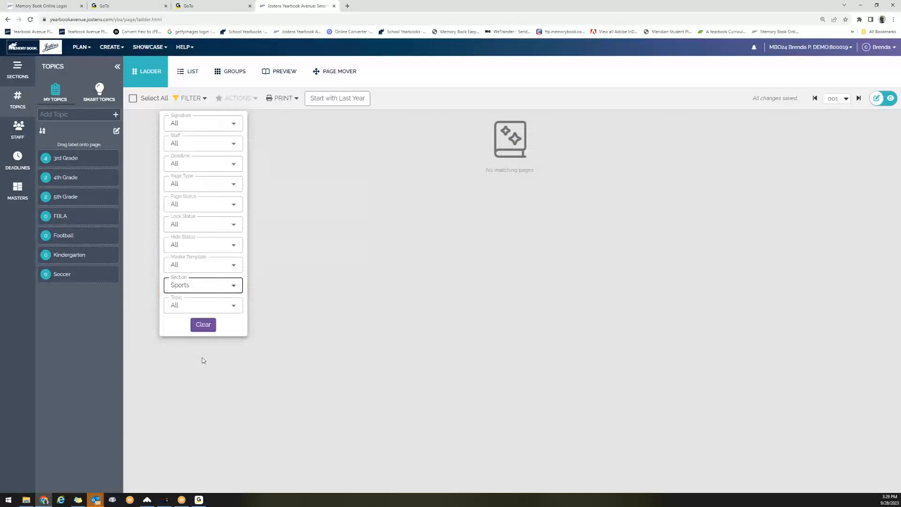
click(226, 291)
click(219, 303)
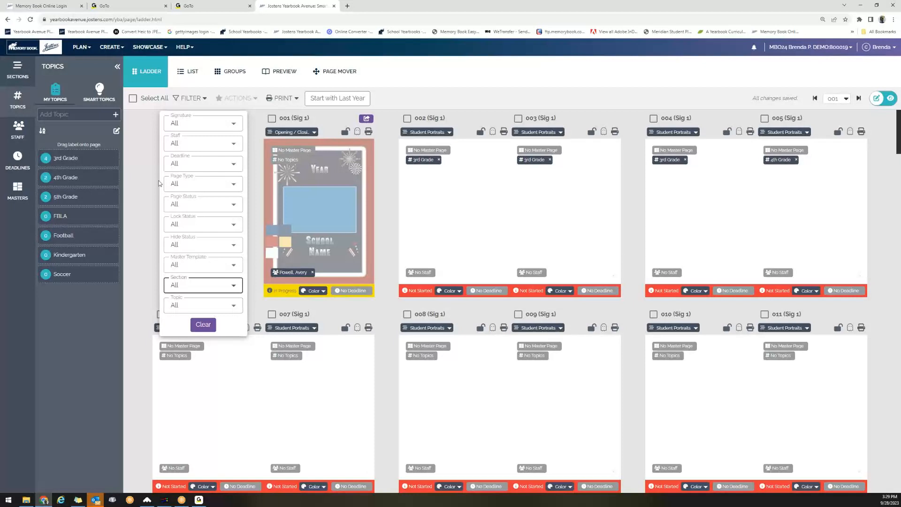
click(150, 129)
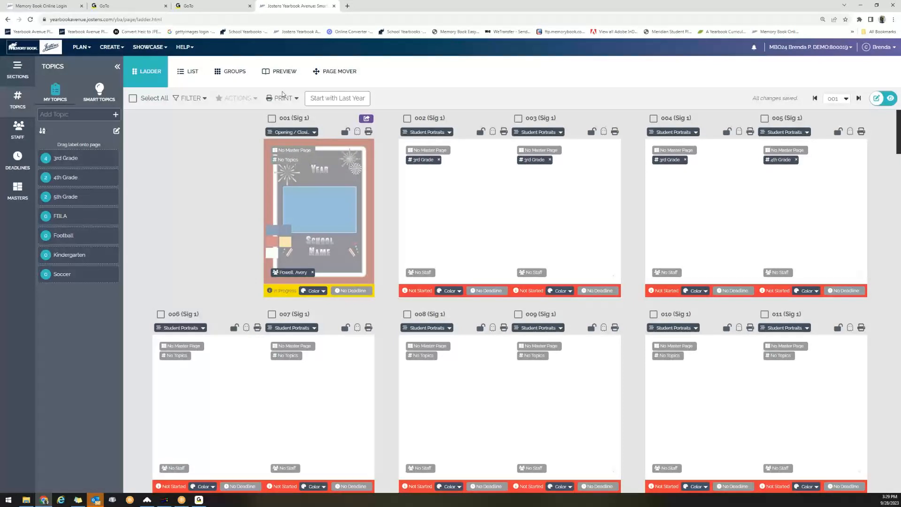
Start Print > Print Ladder but cancel it, then show the Staff list beside the ladder.
click(290, 98)
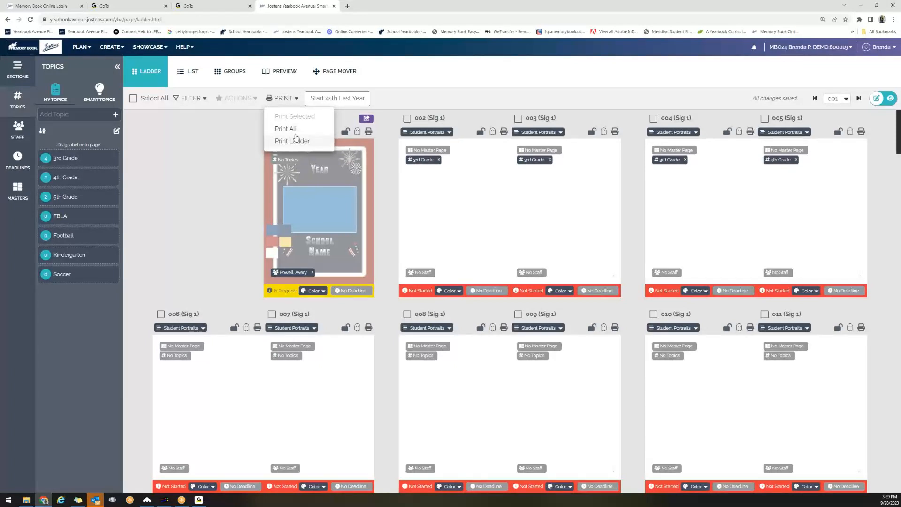
click(297, 141)
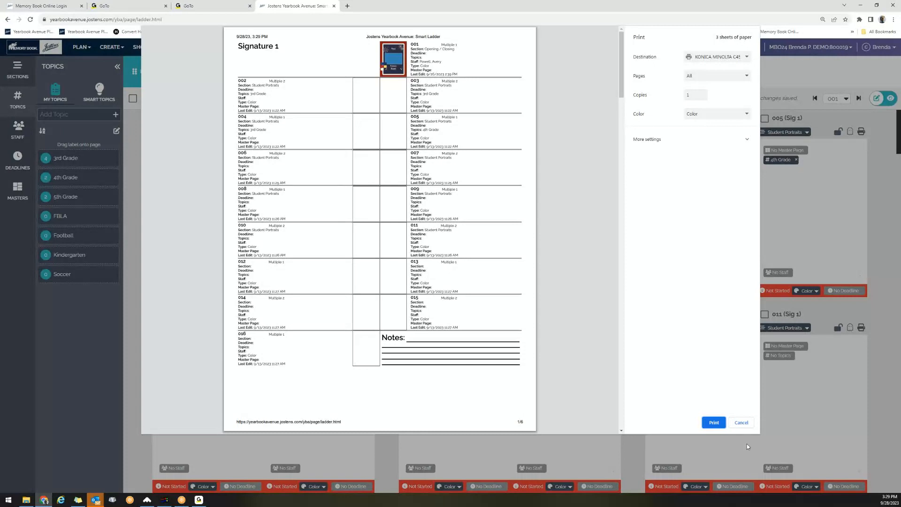
click(742, 422)
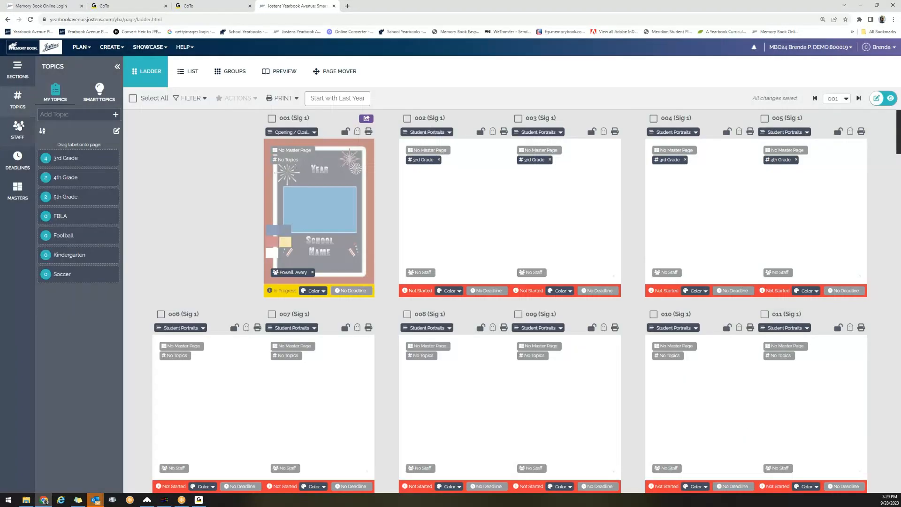
click(19, 127)
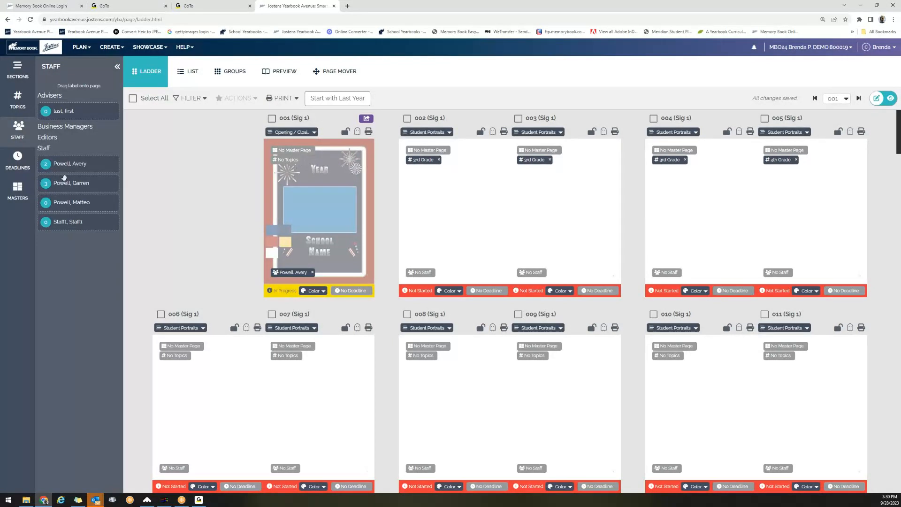
Drag the second staff member's label from the Staff panel onto pages 002 and 003.
drag(63, 182, 494, 207)
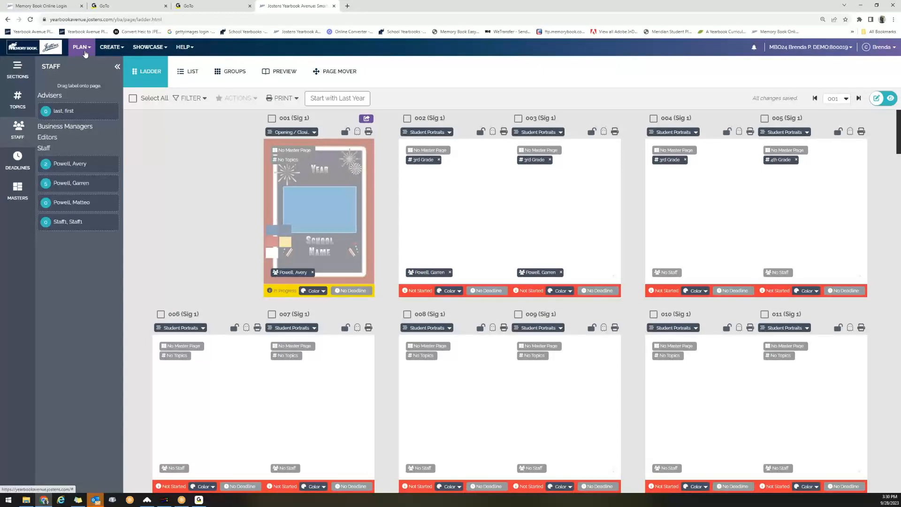
Choose PLAN > Staff to list the adviser and four active staff members.
click(86, 54)
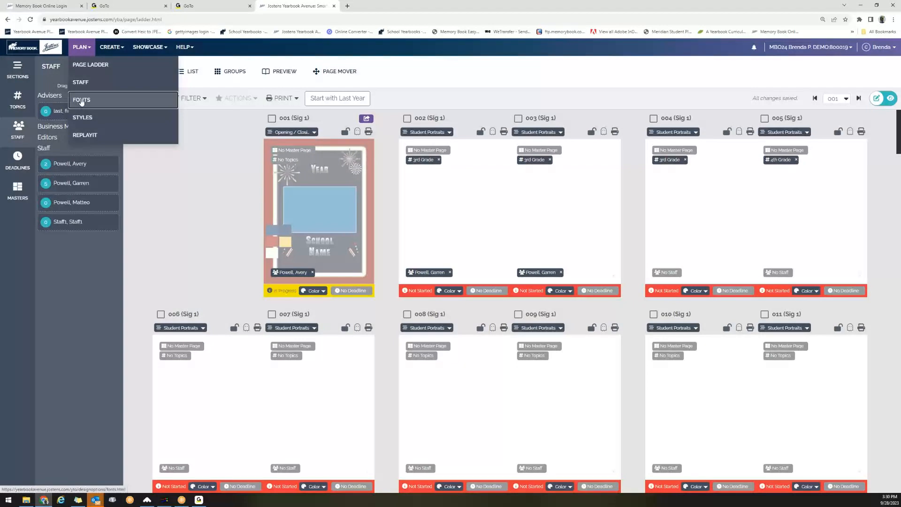
drag(81, 102, 106, 98)
click(102, 83)
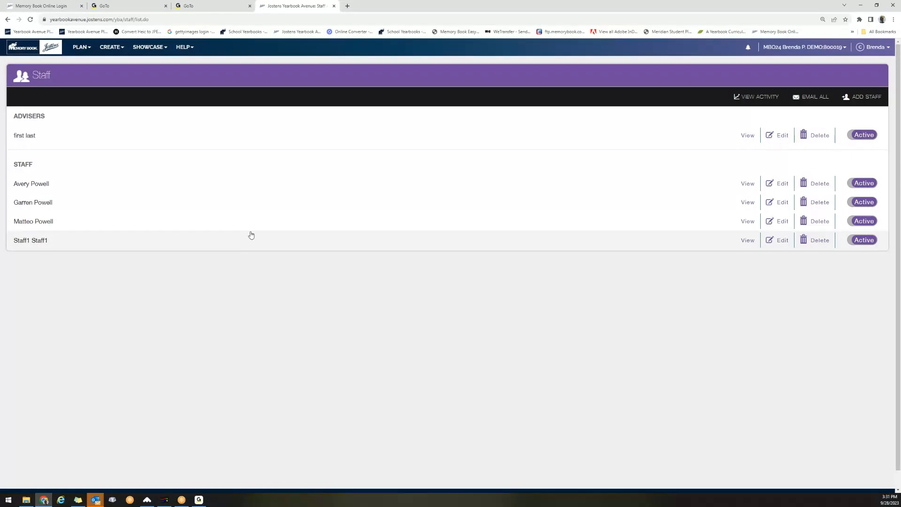
click(868, 98)
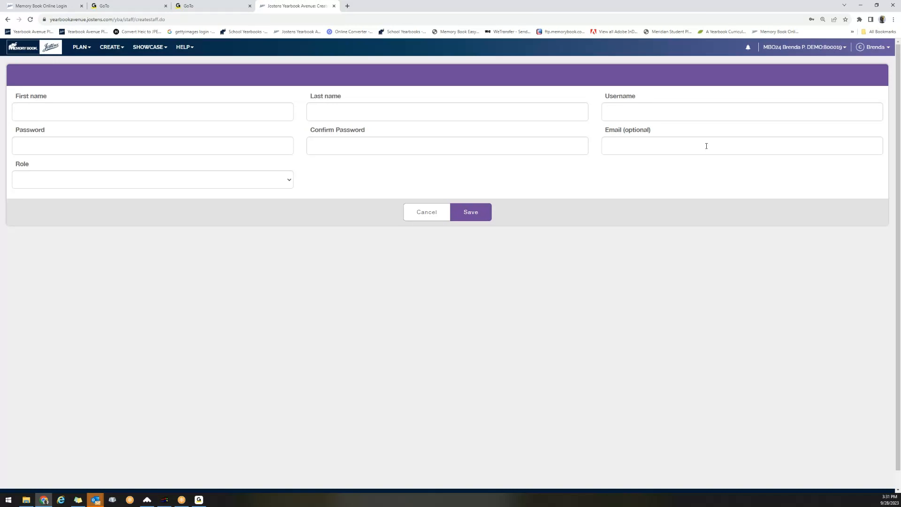
click(290, 180)
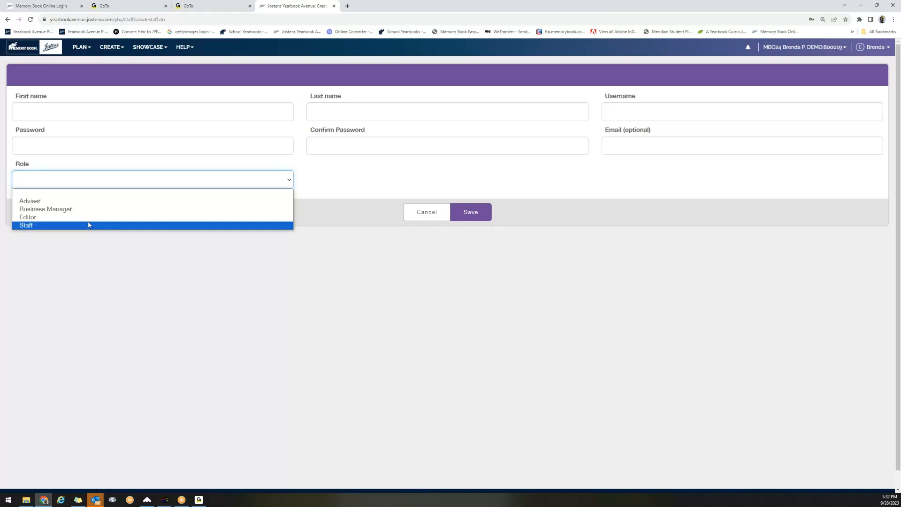
click(129, 270)
click(431, 217)
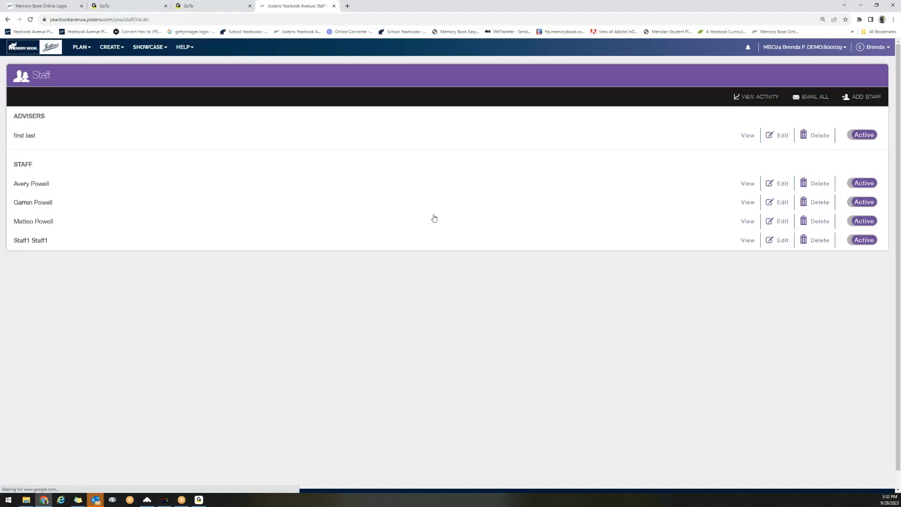
Go to the PLAN menu's Fonts page listing the five active yearbook fonts.
click(88, 48)
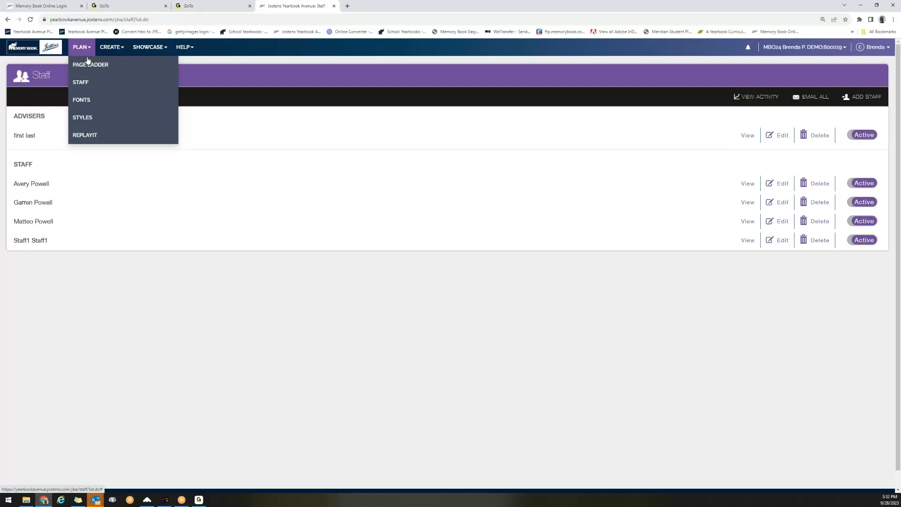
click(85, 100)
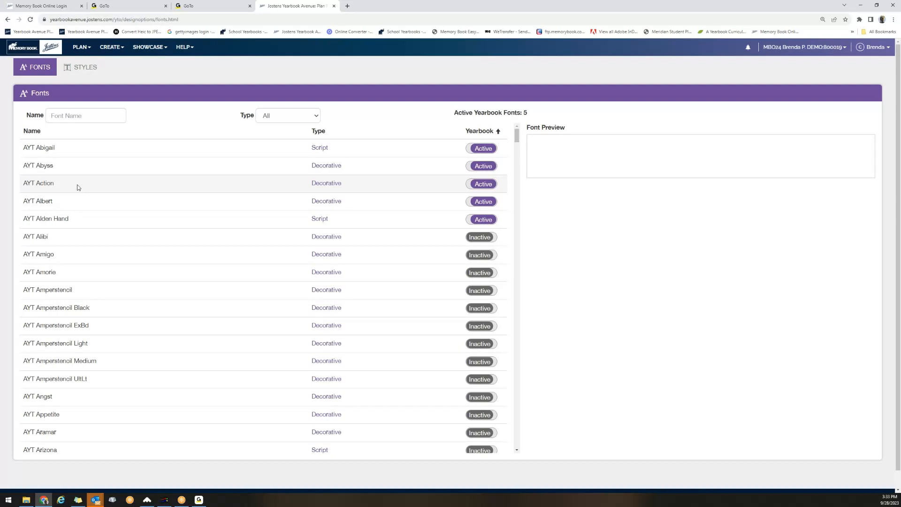
Deactivate the AYT Abigail, AYT Abyss and AYT Action fonts.
click(489, 149)
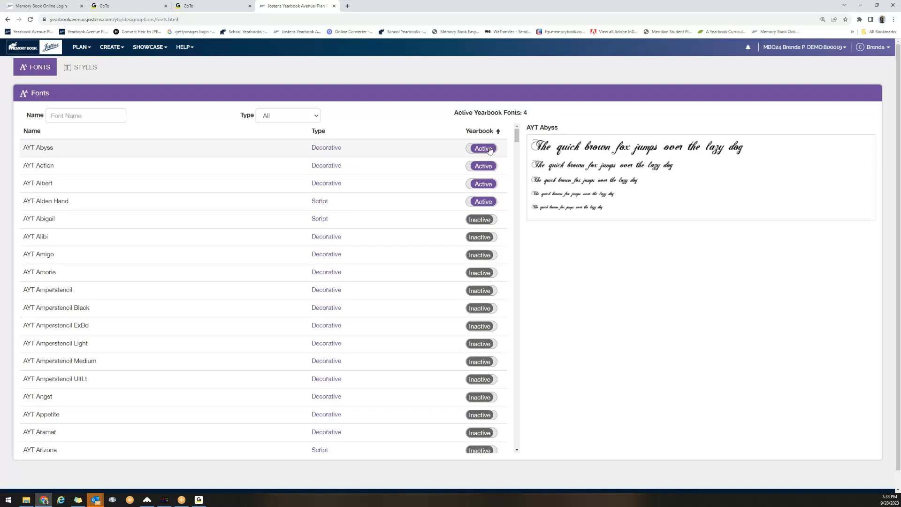
click(488, 150)
click(489, 149)
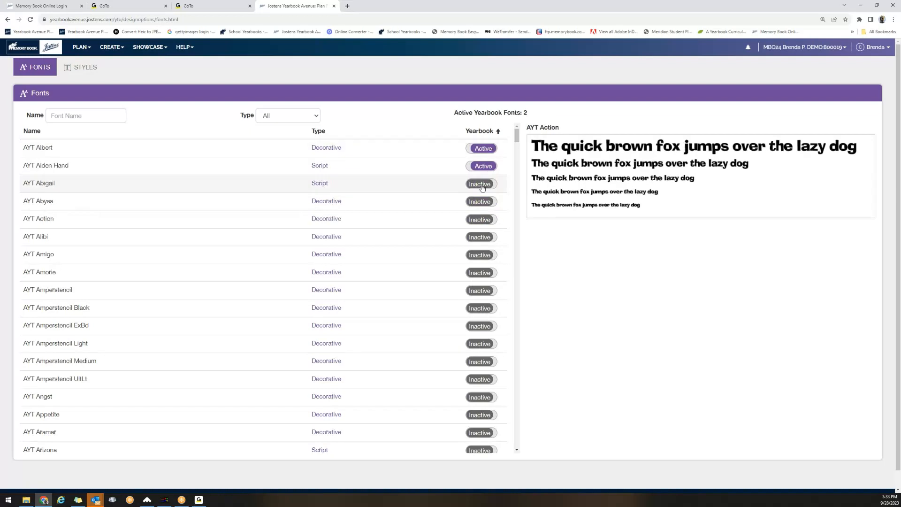
Reactivate those three fonts, activate AYT Alibi, and switch to the Styles list.
click(481, 184)
click(479, 202)
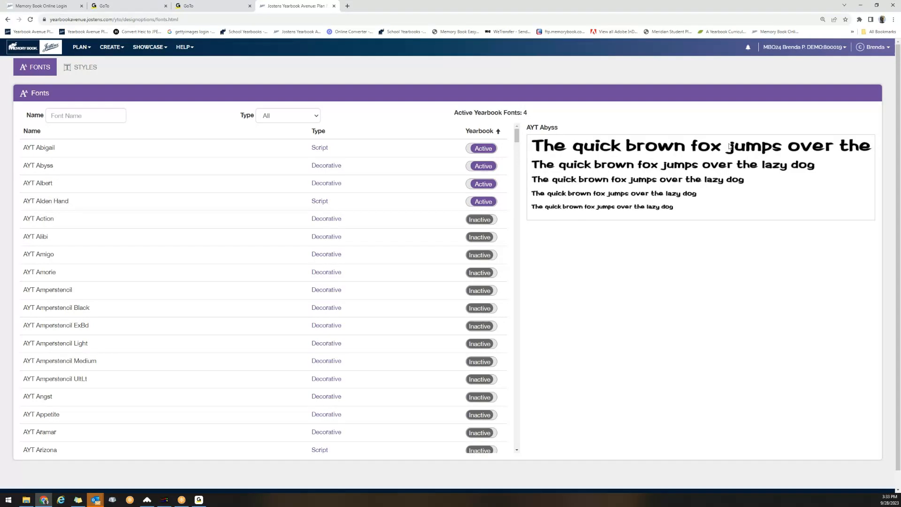
click(491, 222)
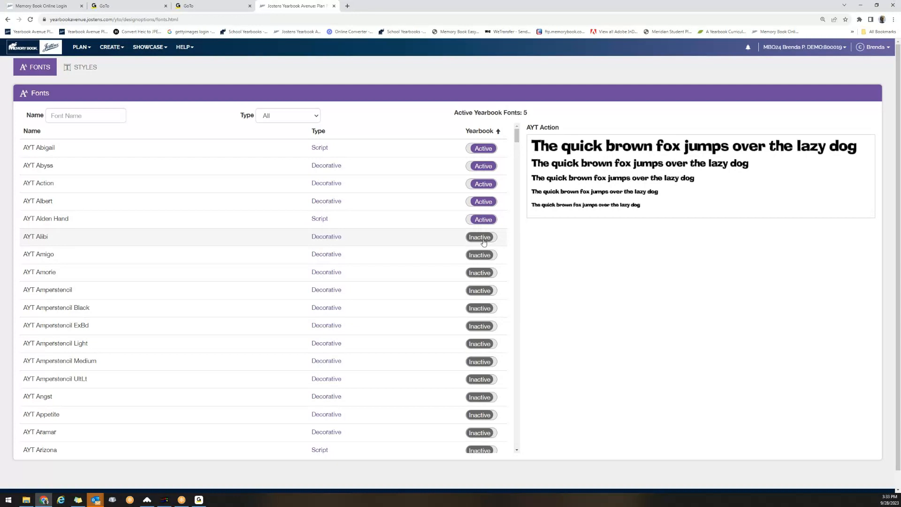
click(483, 240)
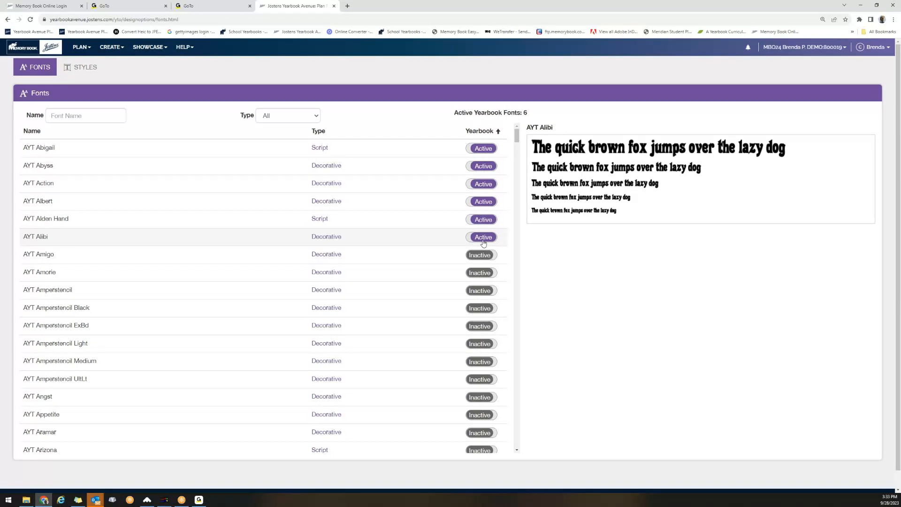
click(75, 71)
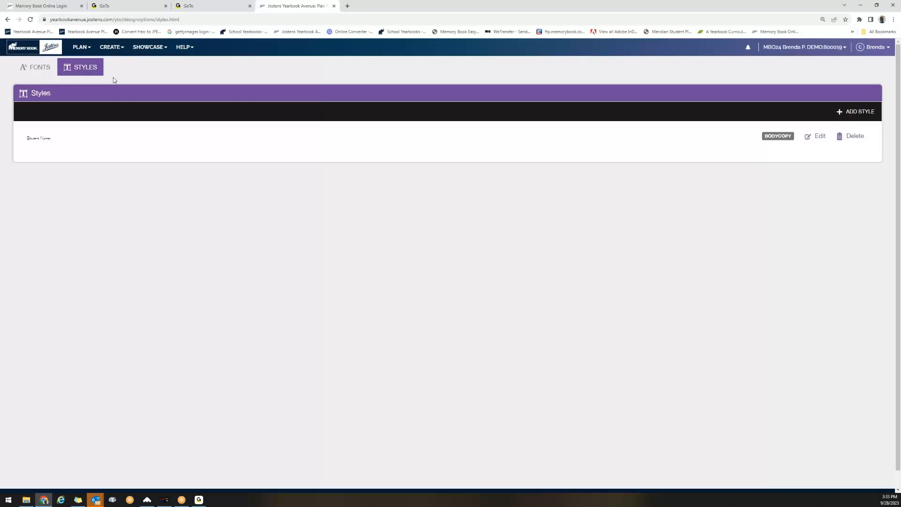
Create and save a style named 'Sport Headline' in AYT Action at font size 72.
click(854, 111)
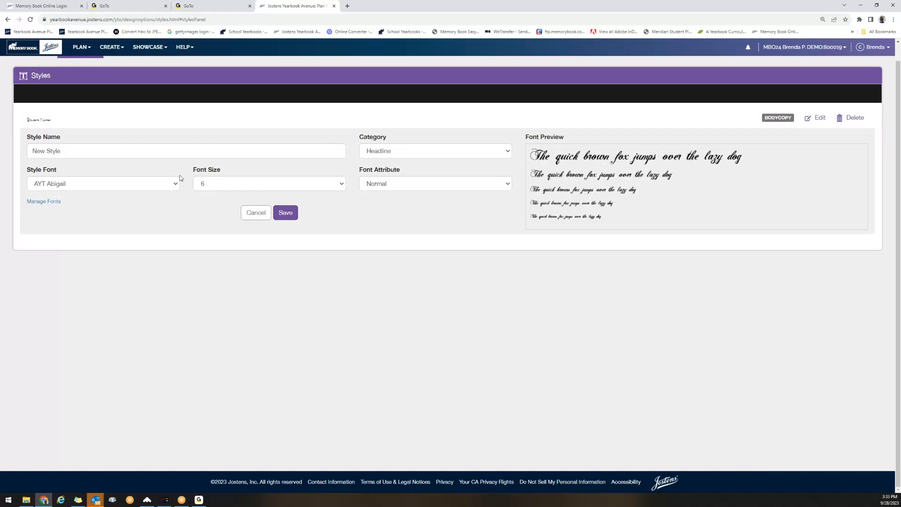
click(122, 153)
drag(122, 153, 9, 150)
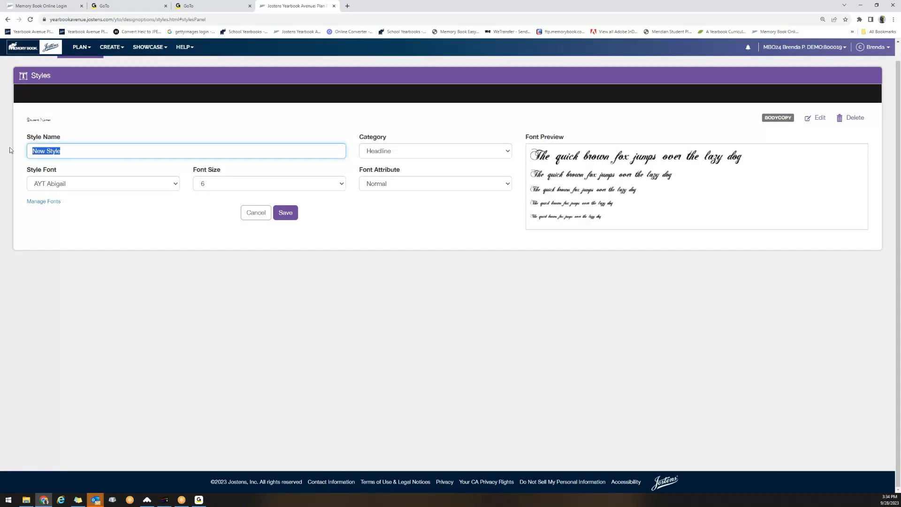
text(Sport Headlines)
click(175, 187)
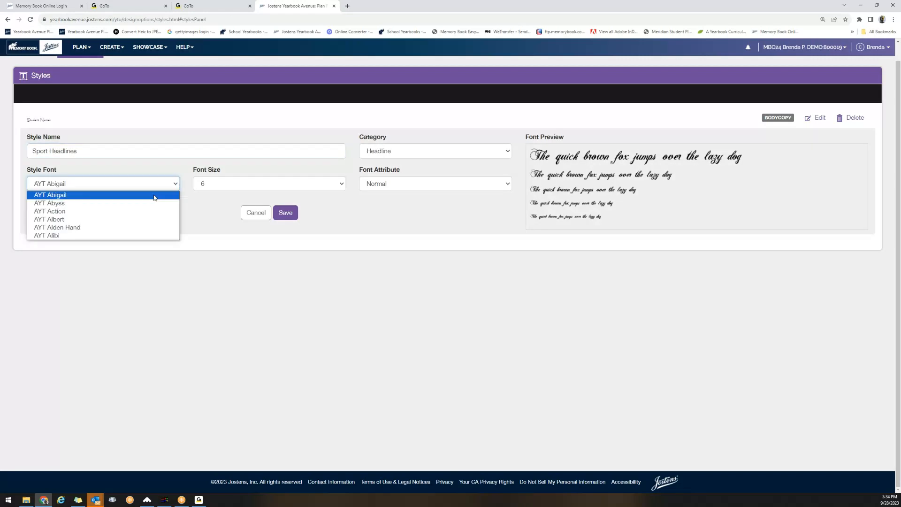
click(135, 212)
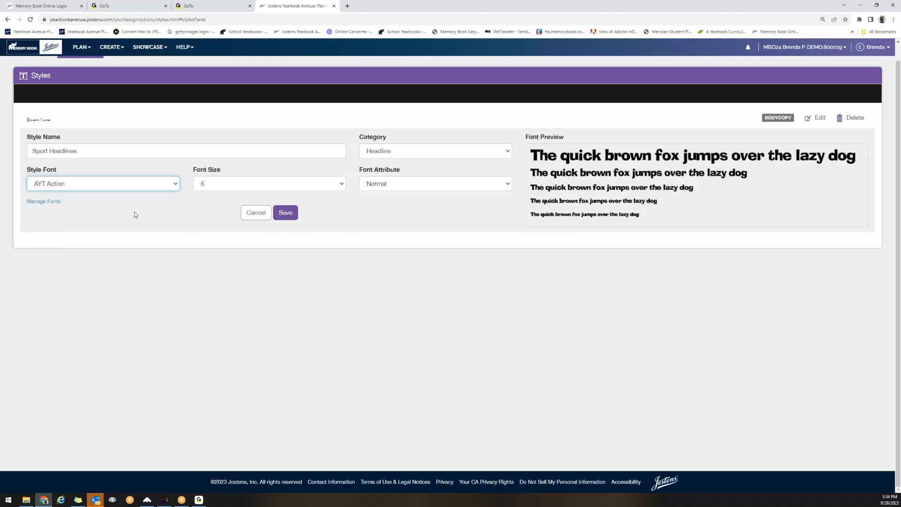
click(305, 185)
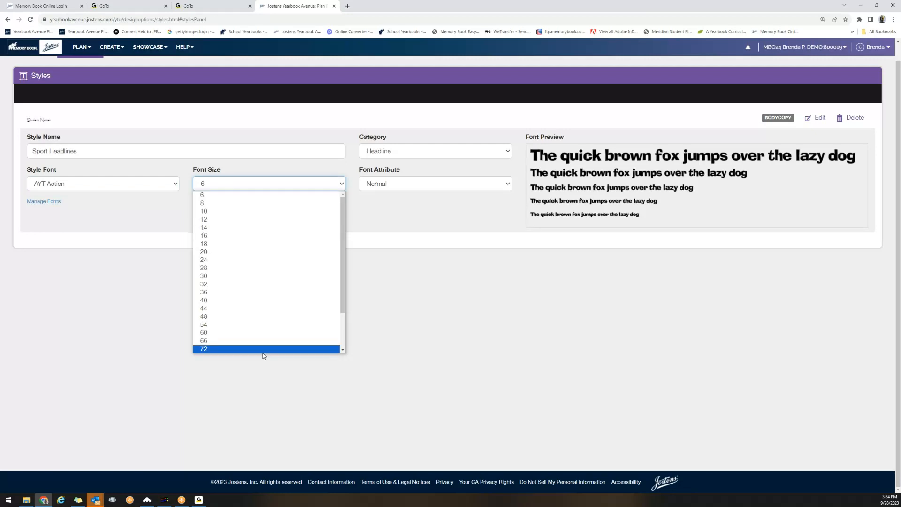
click(262, 349)
click(293, 214)
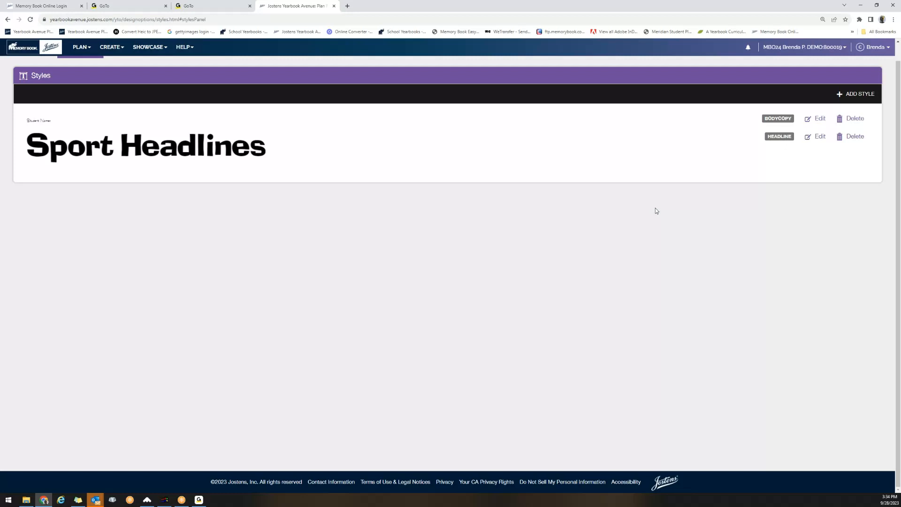
Leave a blank new style form unsaved and go to PLAN > REPLAYIT settings.
click(864, 99)
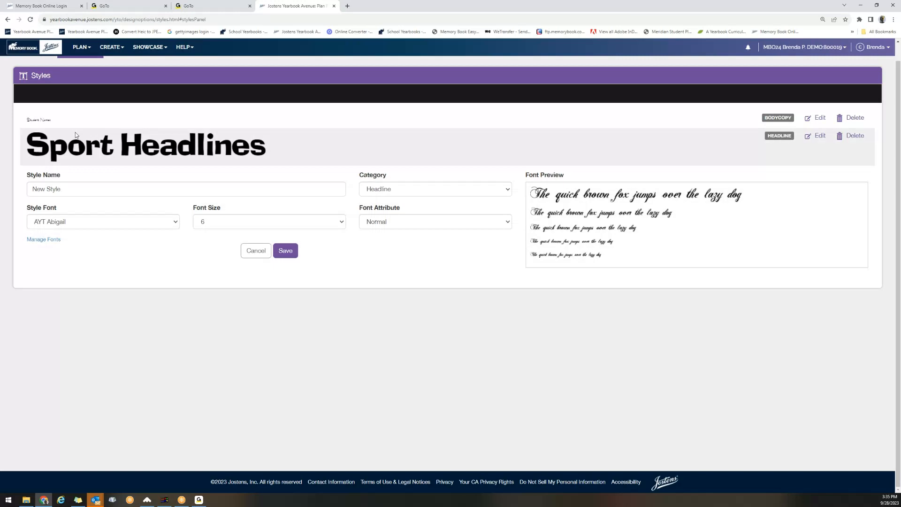
click(112, 54)
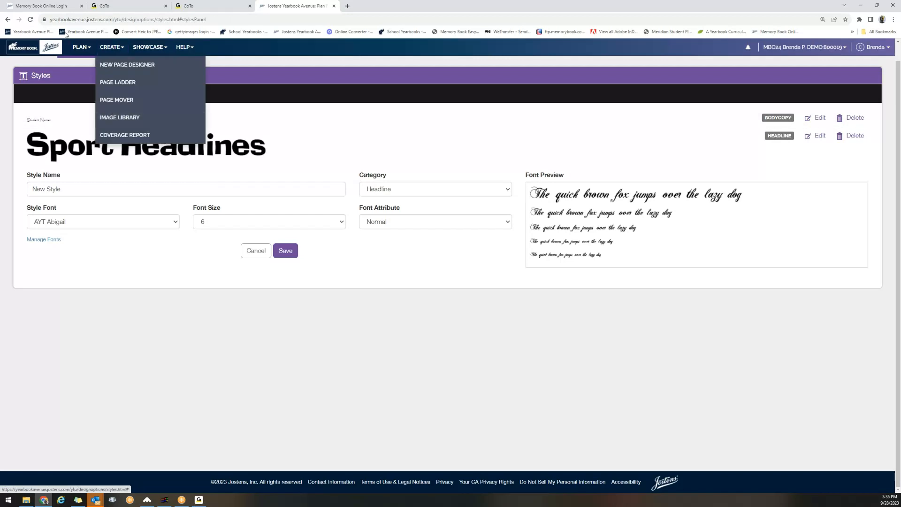
click(76, 47)
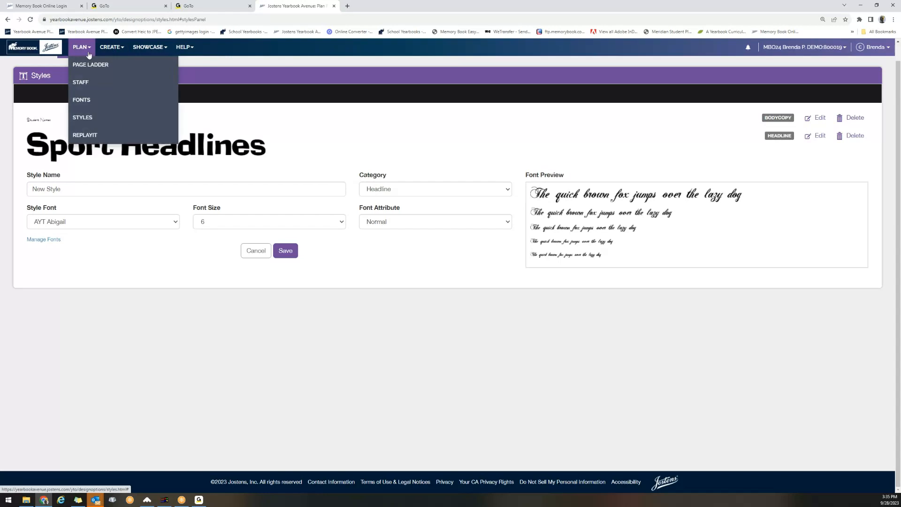
click(85, 139)
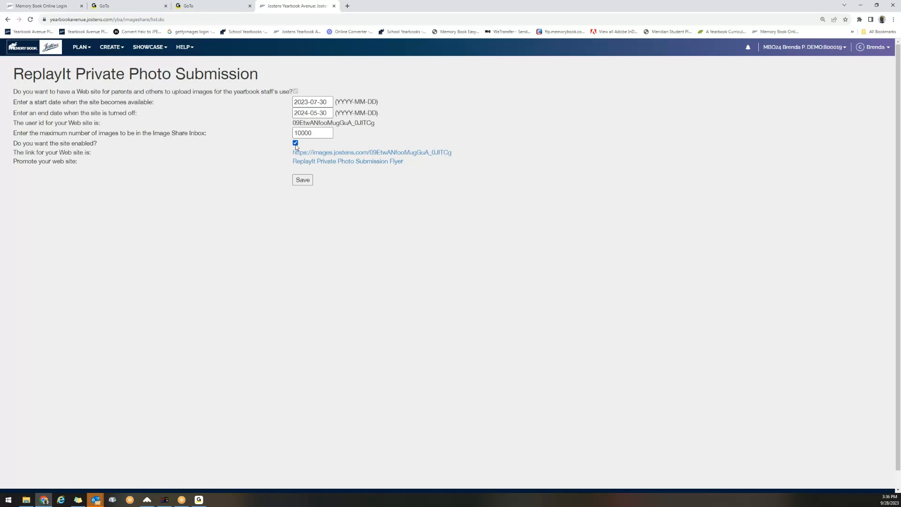
Copy the ReplayIt submission site's link address and open the site in a new tab.
right_click(340, 157)
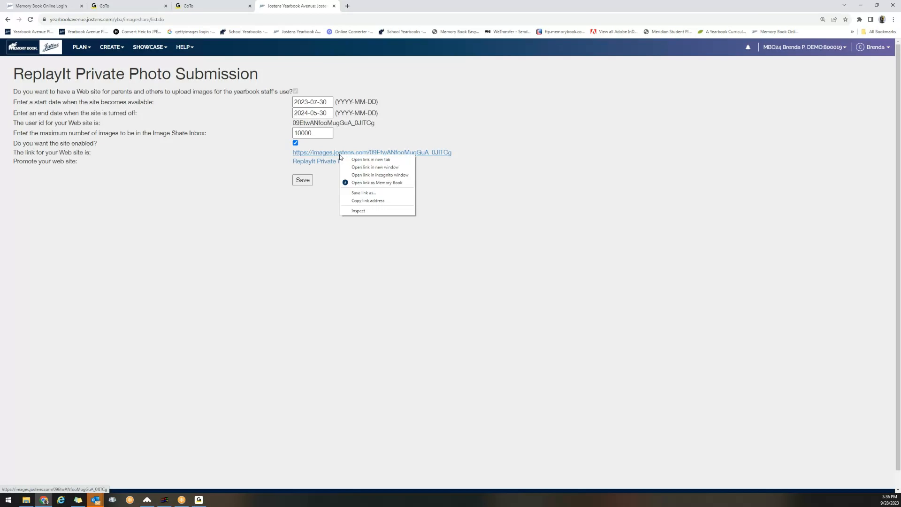
click(368, 201)
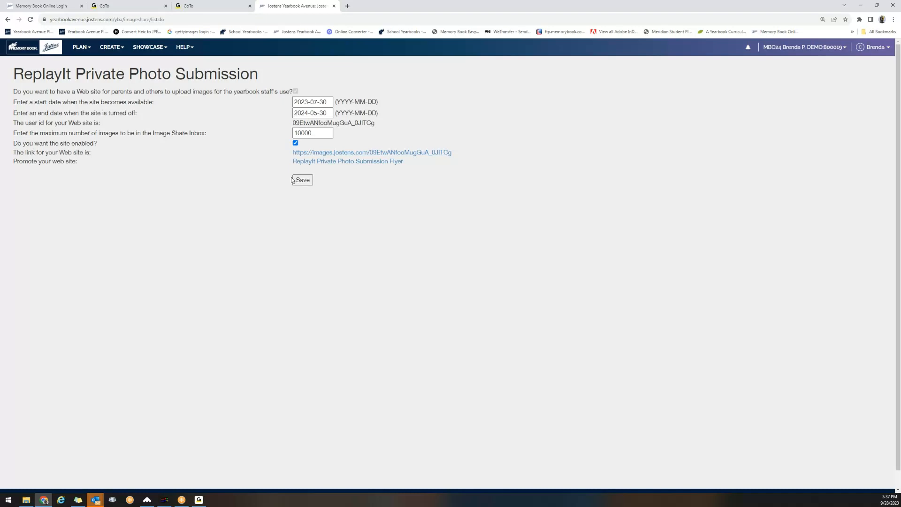
click(326, 153)
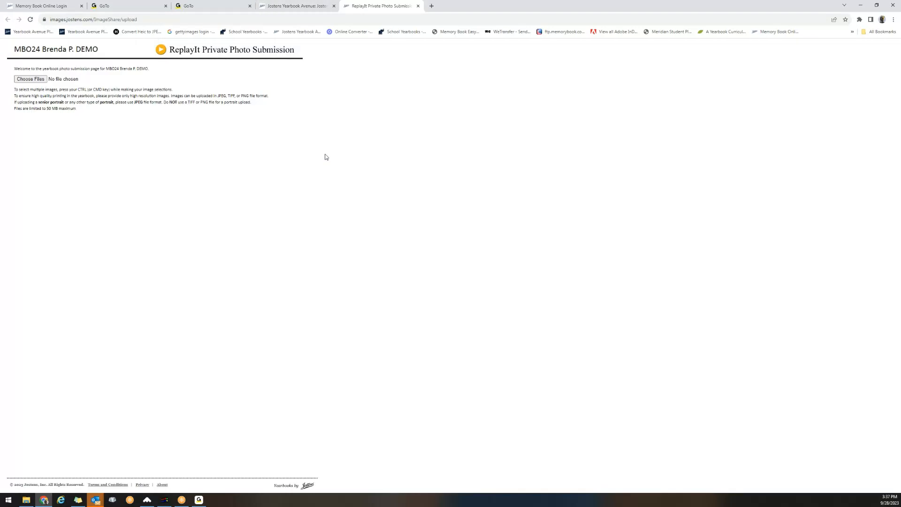
Choose MBC-CVR3618.tif from the EW Mascot Paw Prints folder as the upload file.
click(41, 81)
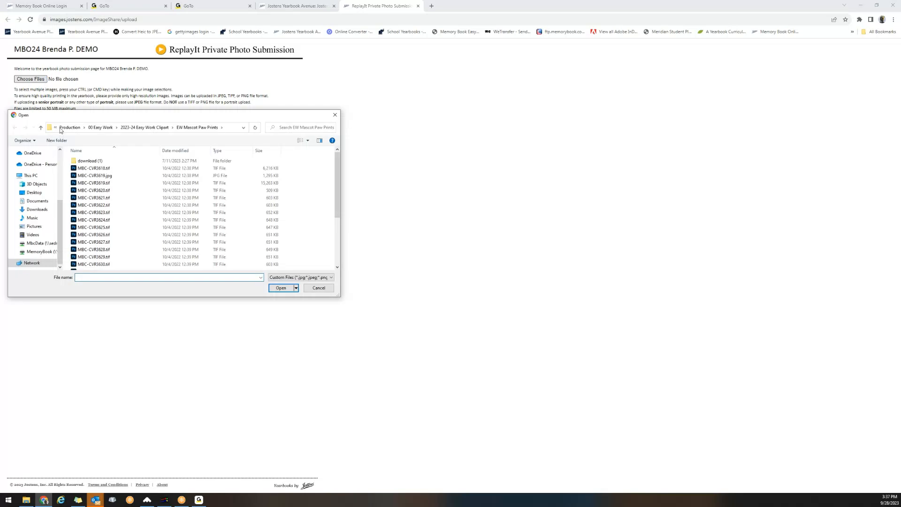
click(89, 169)
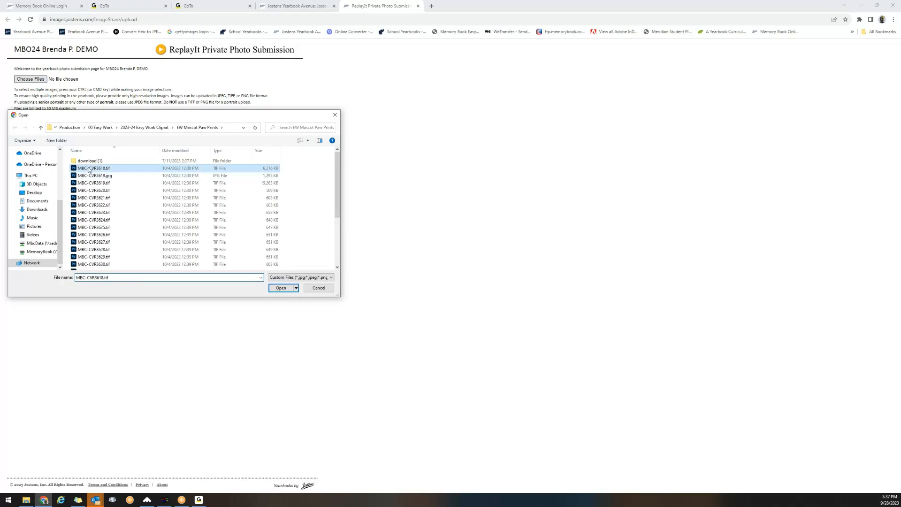
click(289, 288)
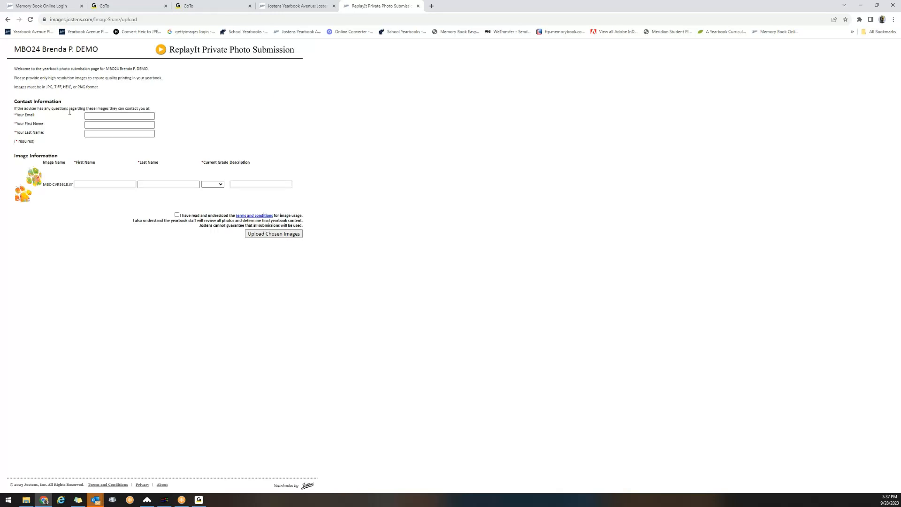
Enter the contact's e-mail address, first name and last name.
click(96, 118)
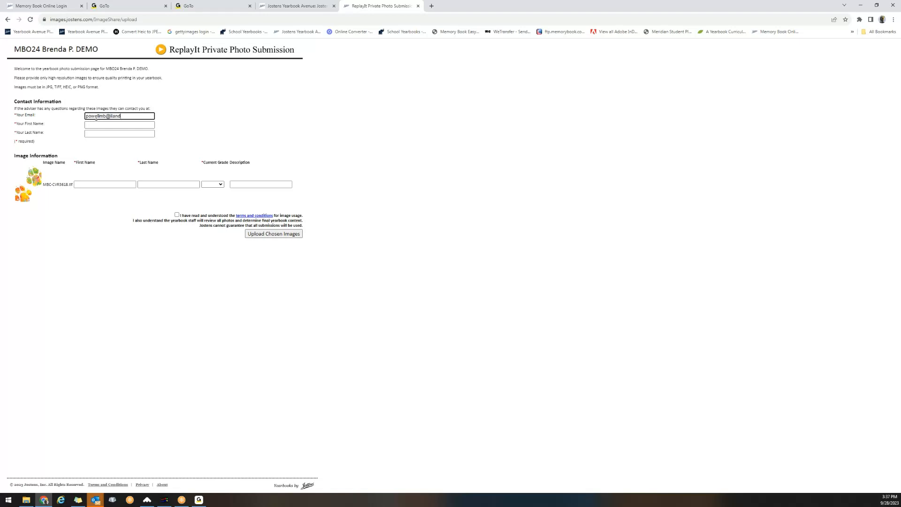
key(Tab)
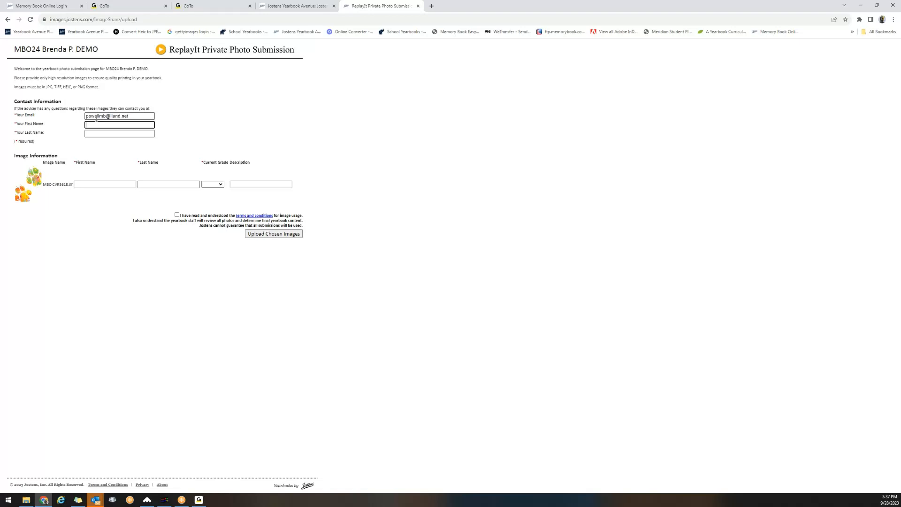
key(Tab)
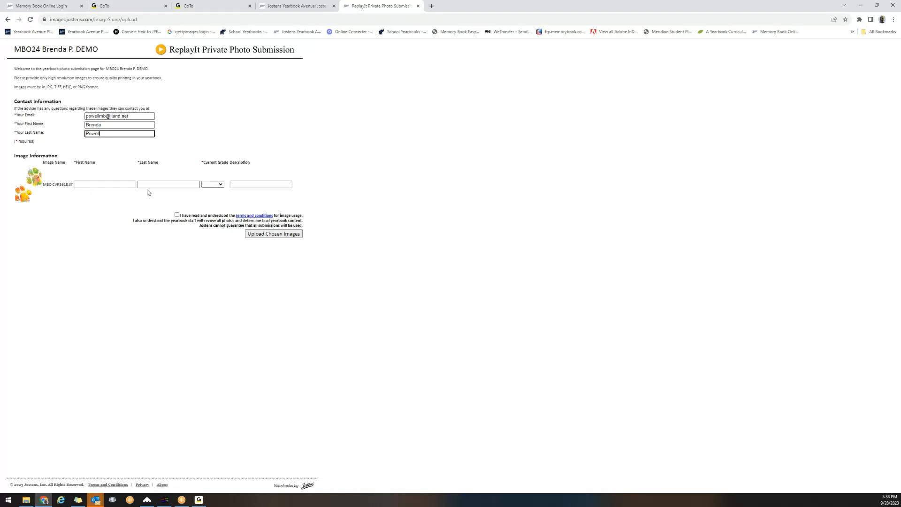
Fill in the pictured student's first and last name, set grade 12, and accept the terms.
click(109, 183)
key(Tab)
click(220, 184)
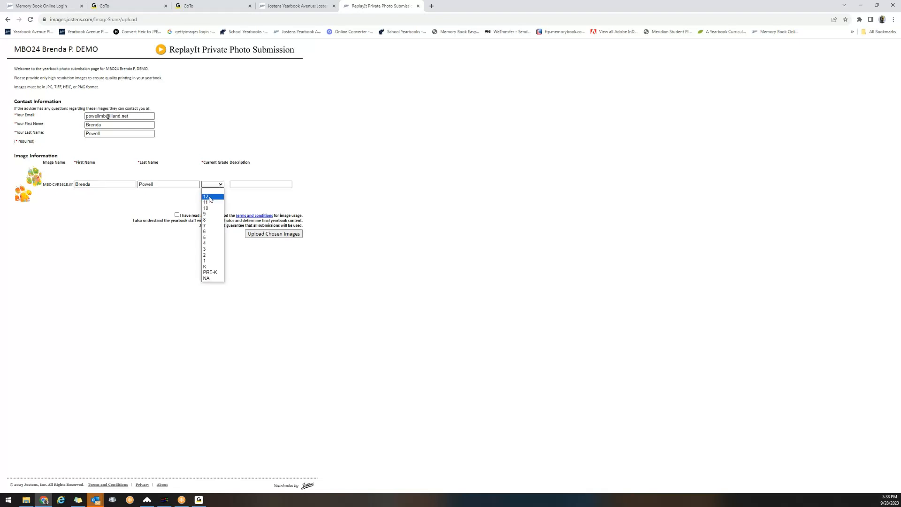
click(210, 197)
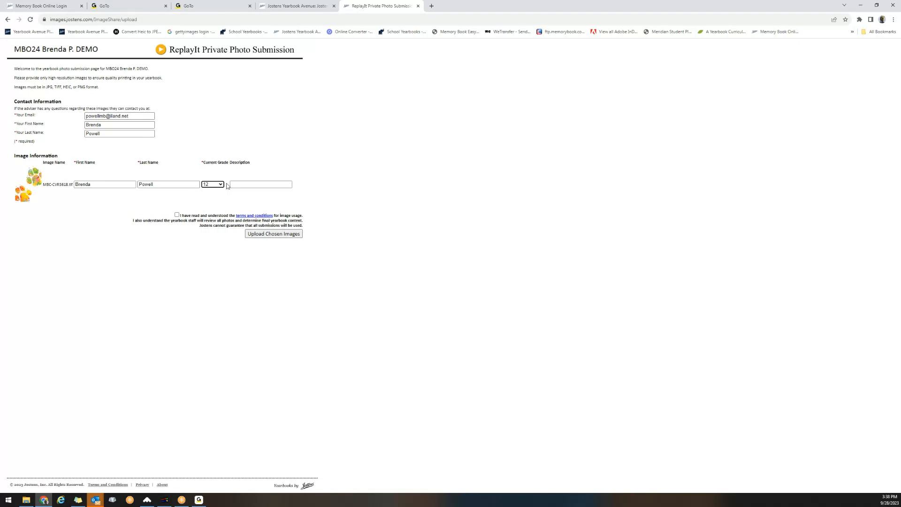
click(241, 185)
click(177, 216)
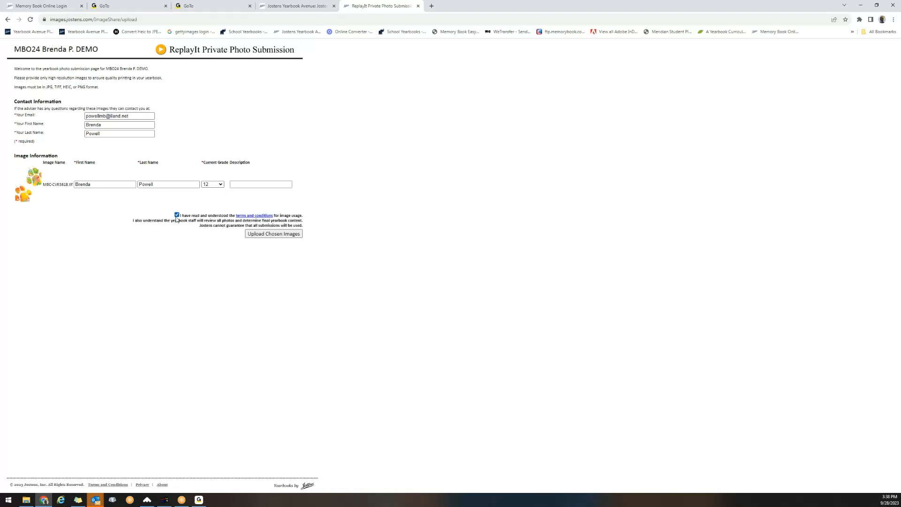